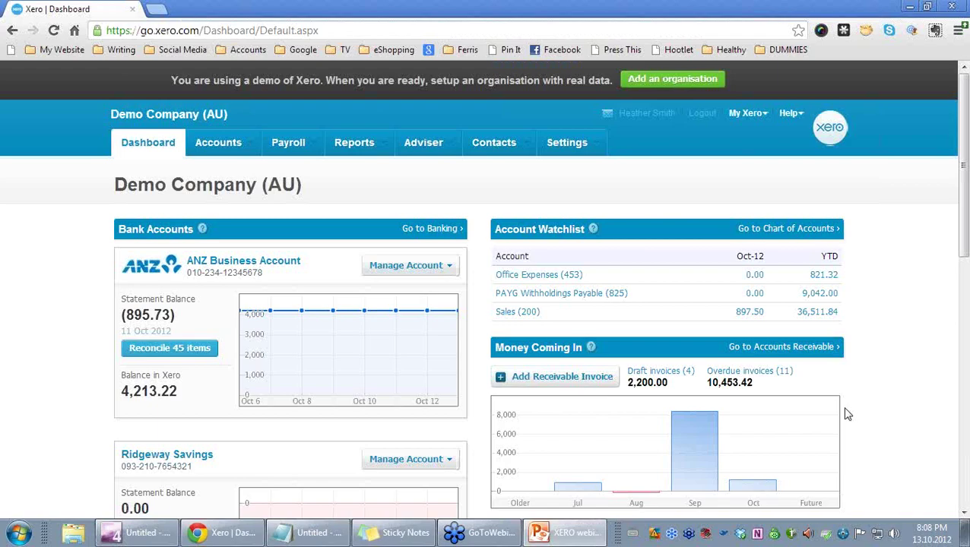
Open the cash coding view of the ANZ Business Account and select the Mobil line's payee for editing
{"action": "left_click", "coordinate": [284, 270]}
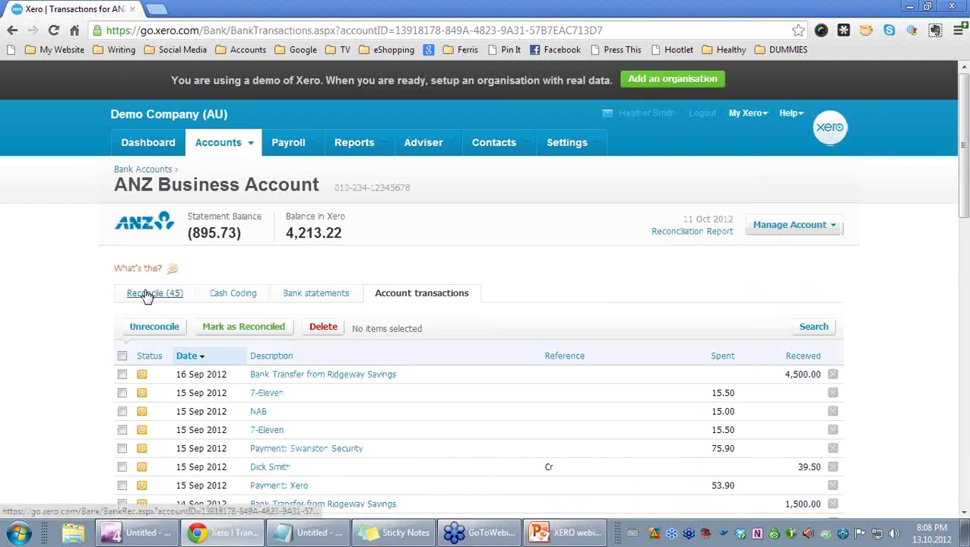
{"action": "left_click", "coordinate": [240, 295]}
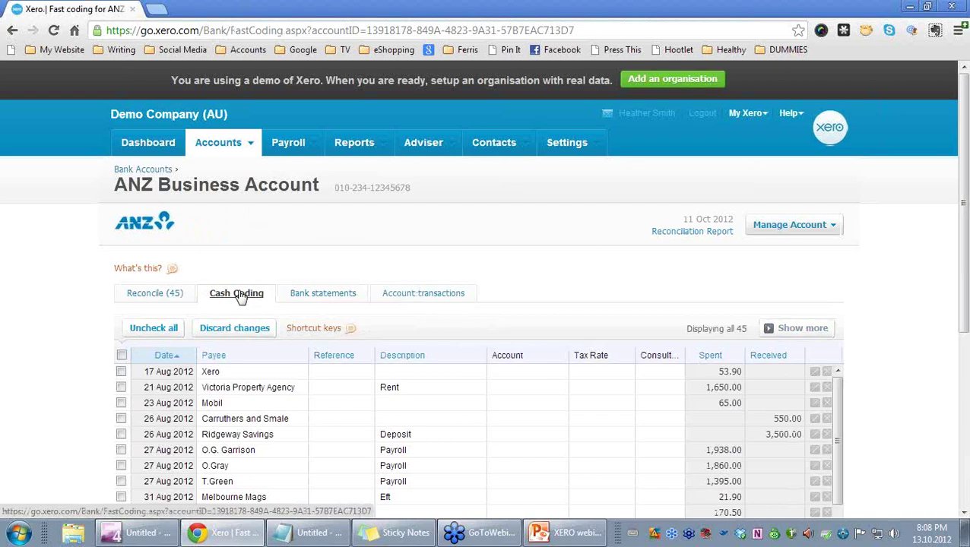
{"action": "scroll", "coordinate": [612, 296], "scroll_direction": "down", "scroll_amount": 1}
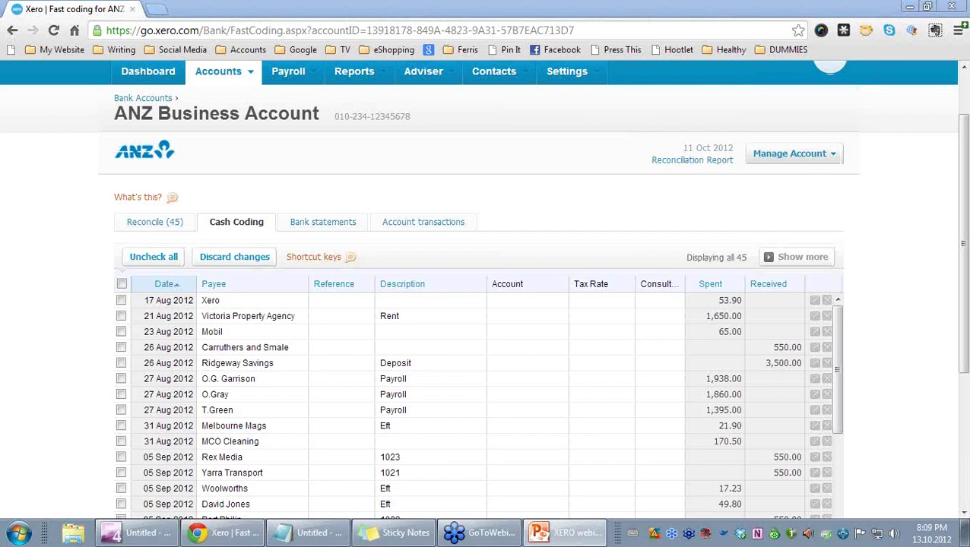
{"action": "left_click", "coordinate": [277, 334]}
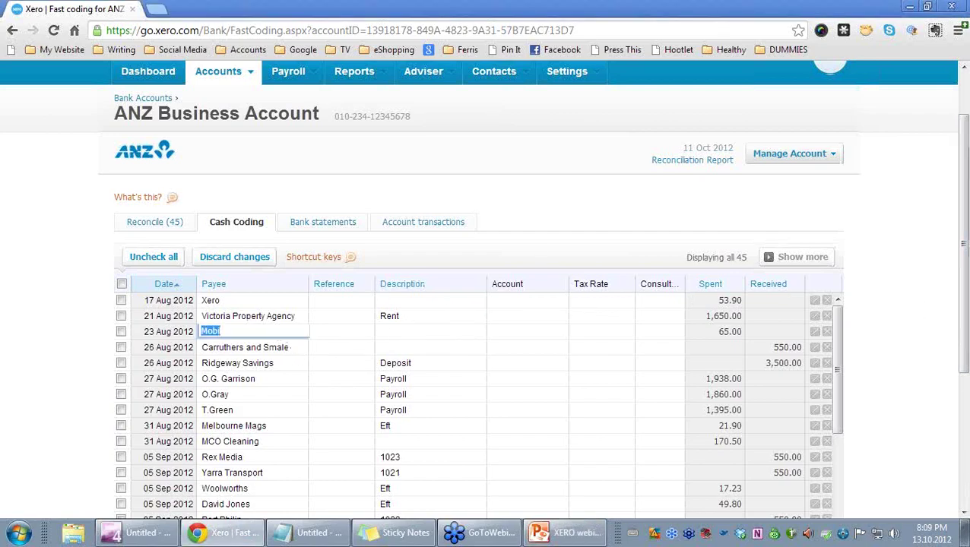
Place the previous-cell sticky note above the table and step back through the cells to the Victoria Property Agency payee
{"action": "left_click_drag", "start_coordinate": [969, 140], "coordinate": [323, 126]}
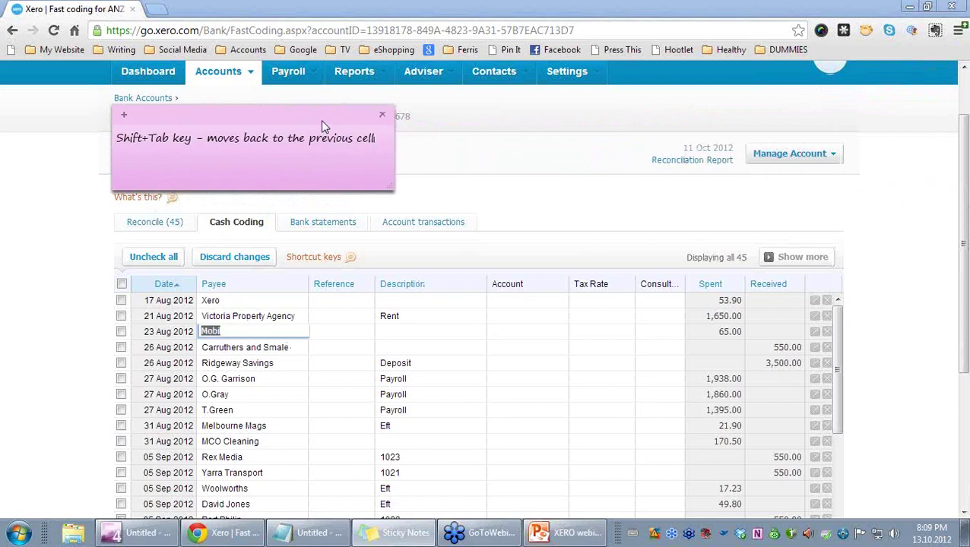
{"action": "key", "text": "Return"}
{"action": "left_click", "coordinate": [397, 135]}
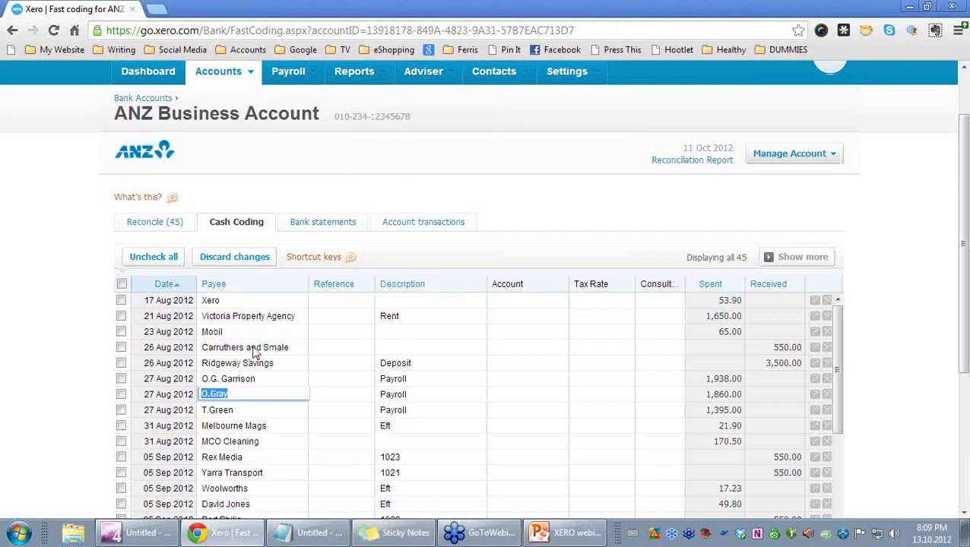
{"action": "key", "text": "shift+Tab"}
{"action": "key", "text": "shift+Tab"}
{"action": "key", "text": "shift+Tab"}
{"action": "key", "text": "shift+Tab"}
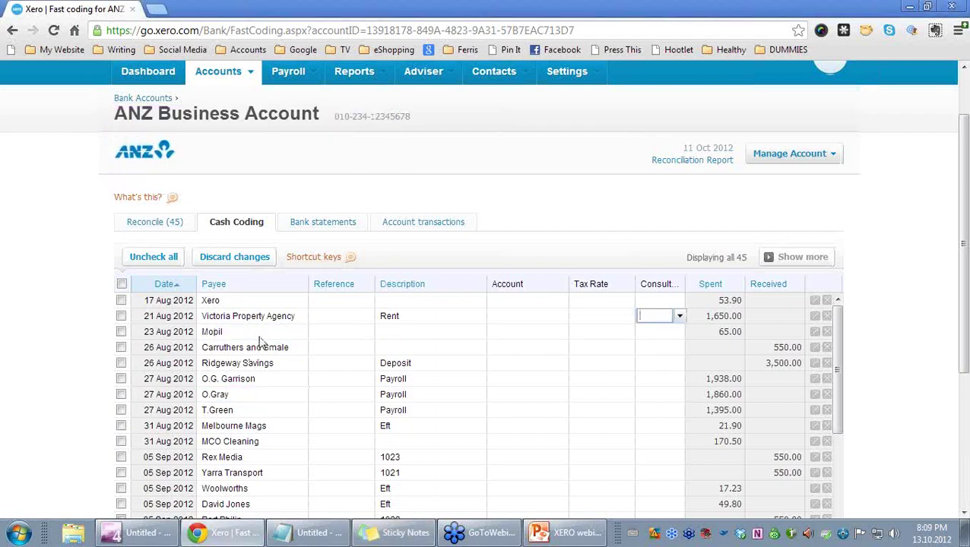
{"action": "key", "text": "shift+Tab"}
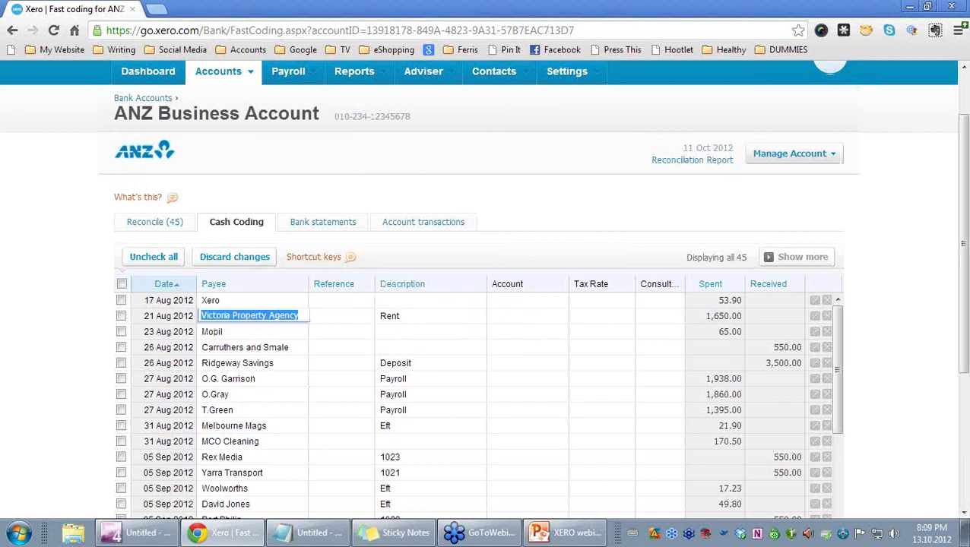
Place the move-down-one-row sticky note above the table and step down the payees from Victoria Property Agency to MCO Cleaning
{"action": "key", "text": "alt+Tab"}
{"action": "left_click_drag", "start_coordinate": [659, 141], "coordinate": [572, 110]}
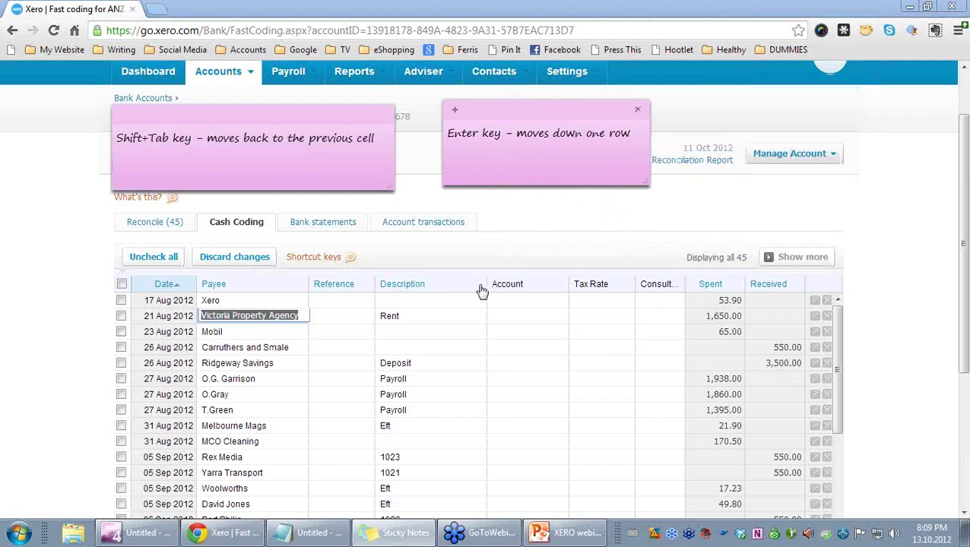
{"action": "left_click", "coordinate": [321, 320]}
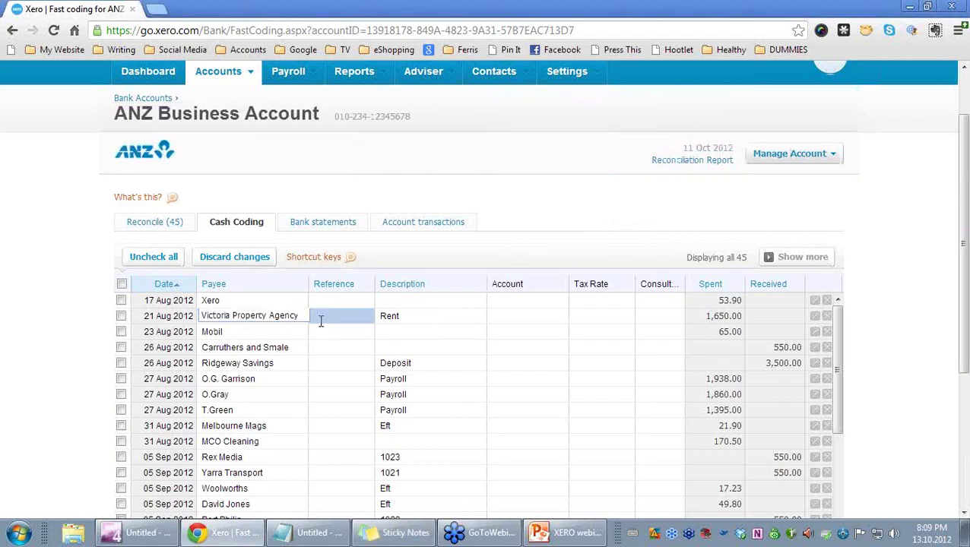
{"action": "left_click", "coordinate": [299, 319]}
{"action": "key", "text": "Down"}
{"action": "key", "text": "Down"}
{"action": "key", "text": "Down"}
{"action": "key", "text": "Down"}
{"action": "key", "text": "Down"}
{"action": "key", "text": "Down"}
{"action": "key", "text": "Down"}
{"action": "key", "text": "Down"}
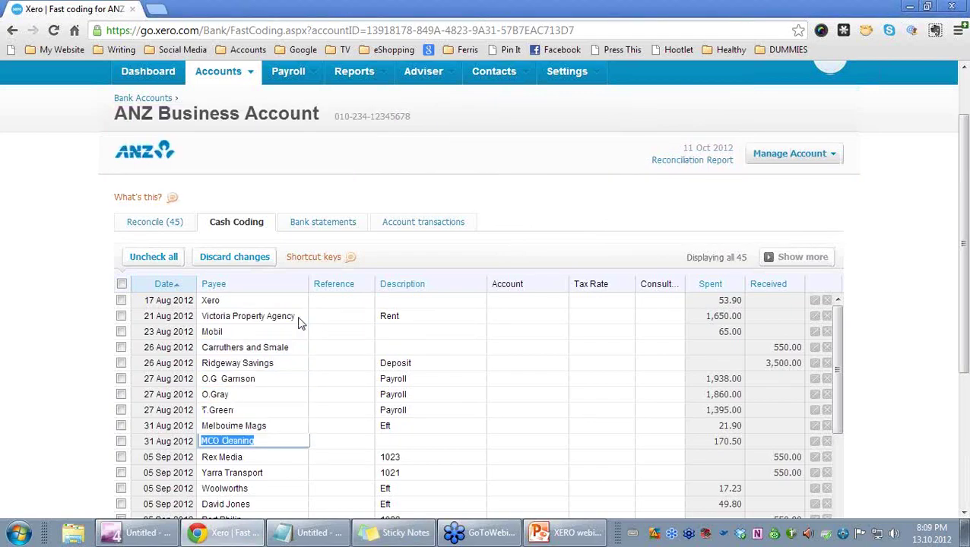
Bring in the next-cell sticky note and arrange the three shortcut notes side by side above the cash coding table
{"action": "left_click_drag", "start_coordinate": [913, 90], "coordinate": [838, 127]}
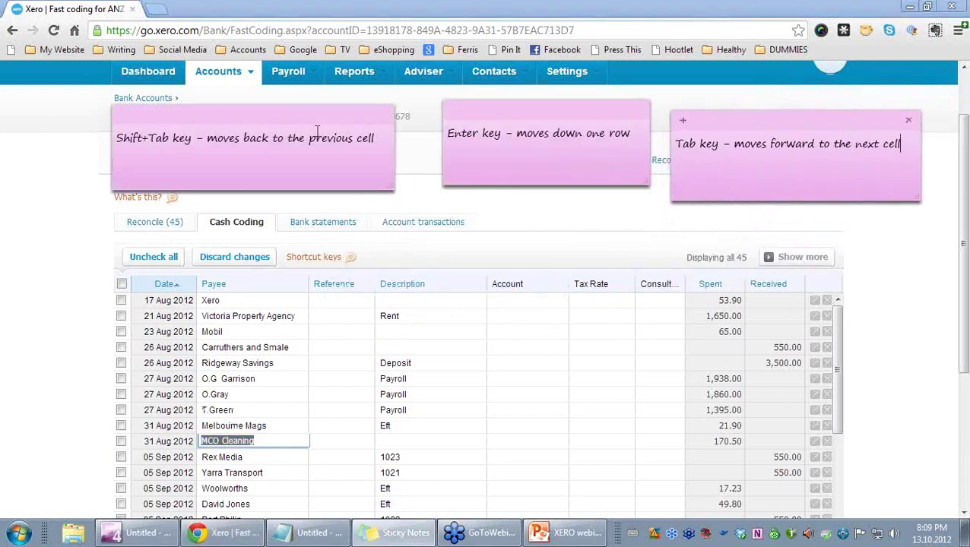
{"action": "left_click_drag", "start_coordinate": [315, 119], "coordinate": [219, 116]}
{"action": "left_click_drag", "start_coordinate": [538, 118], "coordinate": [409, 116]}
{"action": "left_click_drag", "start_coordinate": [770, 124], "coordinate": [665, 118]}
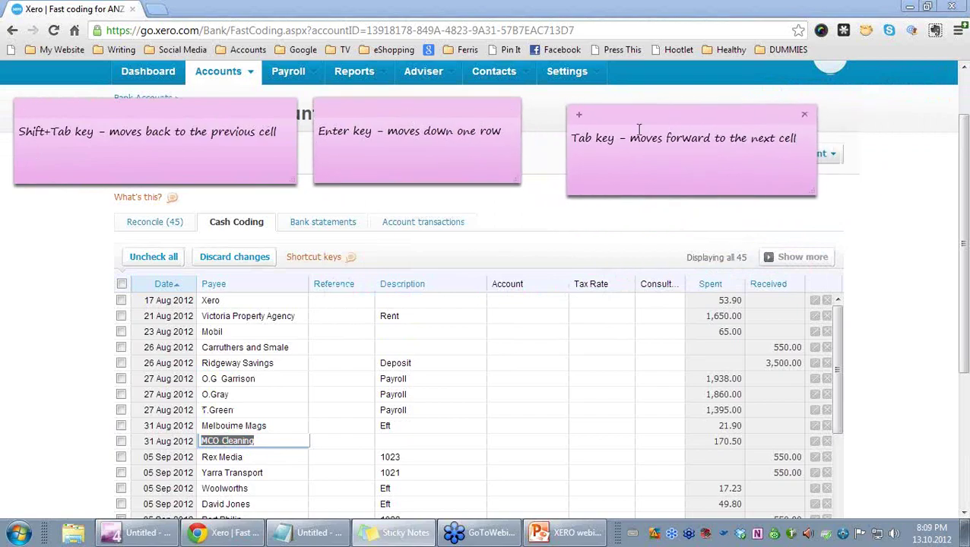
Step forward cell by cell from the Melbourne Mags payee to the account cell of the Rex Media line
{"action": "left_click", "coordinate": [289, 424]}
{"action": "key", "text": "Tab"}
{"action": "key", "text": "Tab"}
{"action": "key", "text": "Tab"}
{"action": "key", "text": "Tab"}
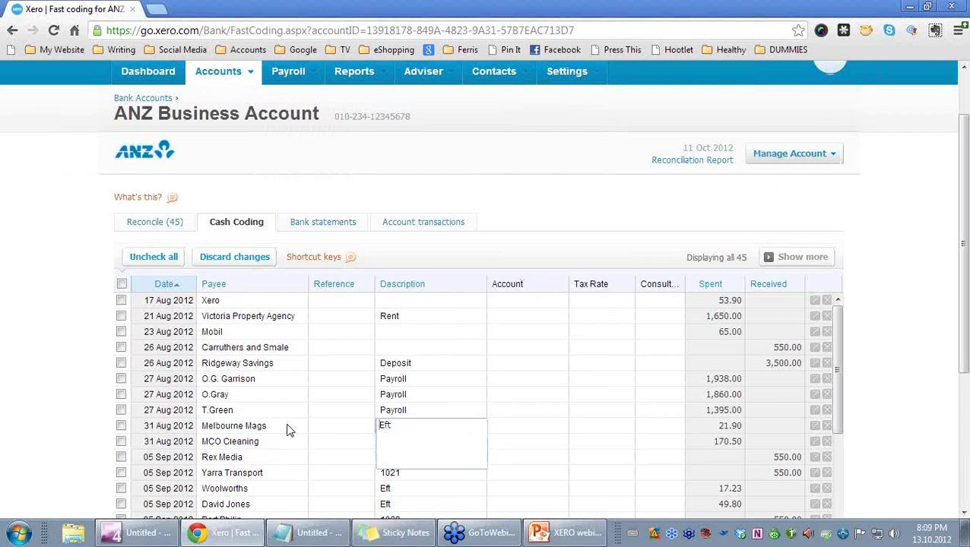
{"action": "key", "text": "Tab"}
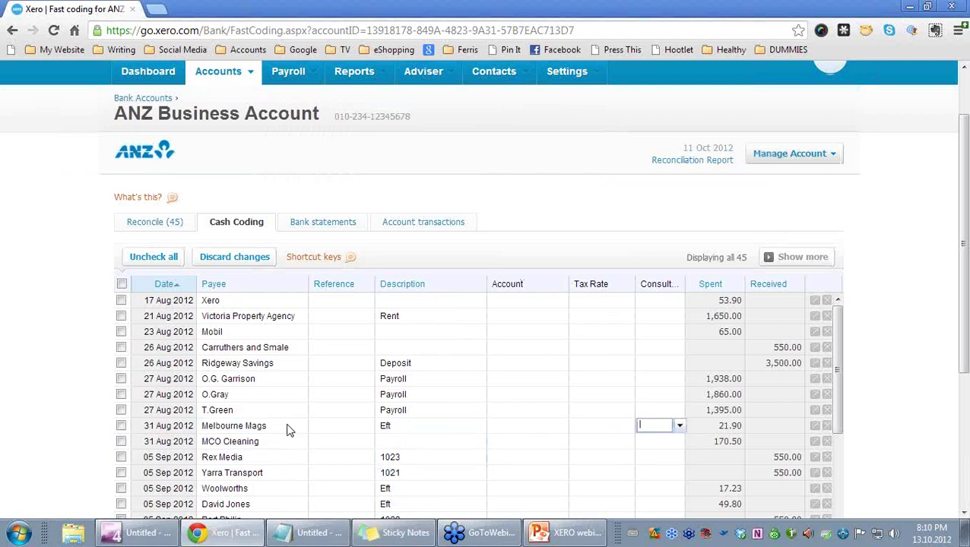
{"action": "key", "text": "Tab"}
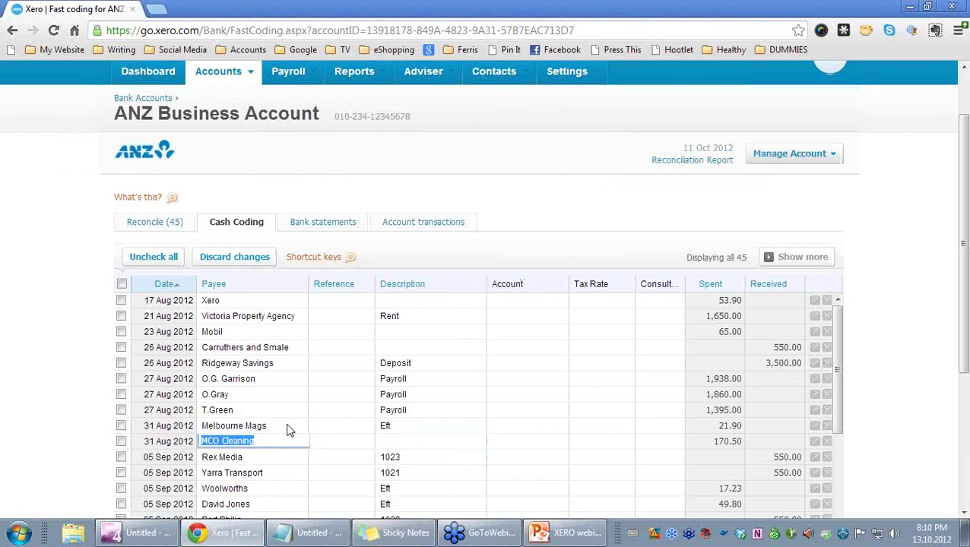
{"action": "key", "text": "Tab"}
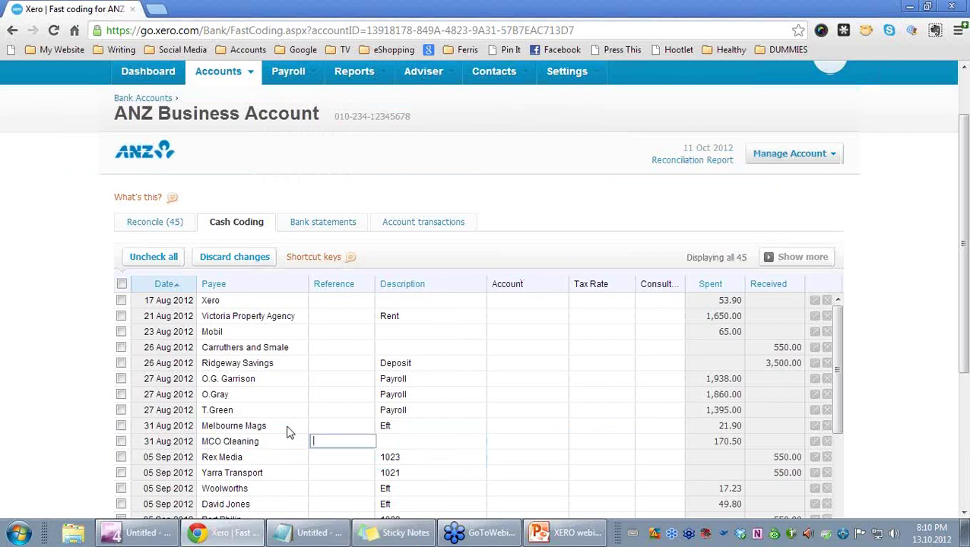
{"action": "left_click", "coordinate": [287, 427]}
{"action": "key", "text": "Tab"}
{"action": "key", "text": "Tab"}
{"action": "key", "text": "Tab"}
{"action": "key", "text": "Tab"}
{"action": "key", "text": "Tab"}
{"action": "key", "text": "Tab"}
{"action": "key", "text": "Tab"}
{"action": "key", "text": "Tab"}
{"action": "key", "text": "Tab"}
{"action": "key", "text": "Tab"}
{"action": "key", "text": "Tab"}
{"action": "key", "text": "Tab"}
{"action": "key", "text": "Tab"}
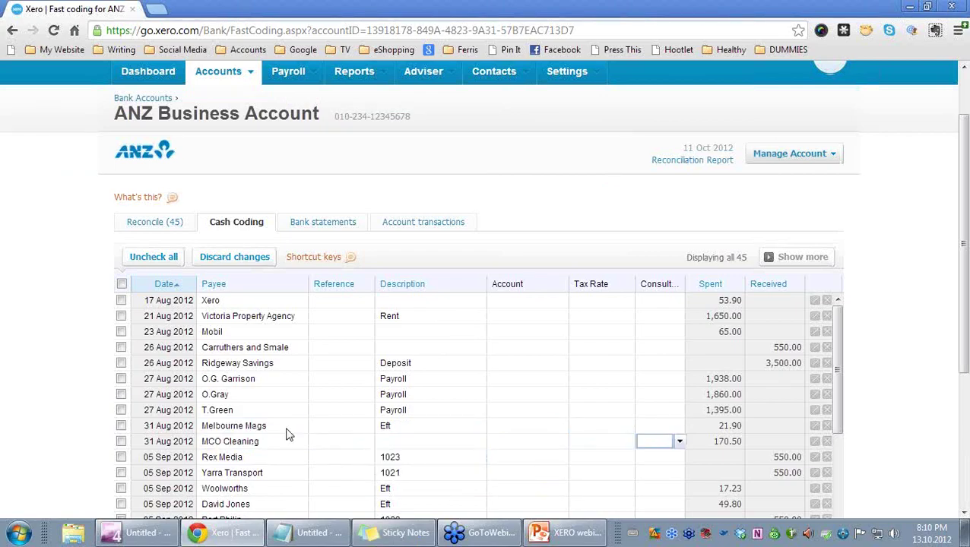
{"action": "key", "text": "Tab"}
{"action": "key", "text": "Tab"}
{"action": "key", "text": "Tab"}
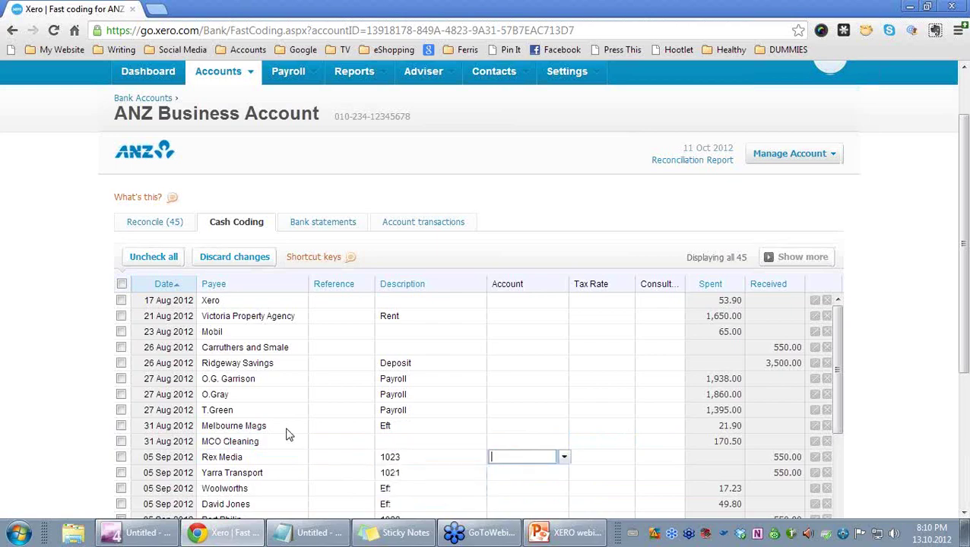
Step back cell by cell from the Rex Media line's account to its payee
{"action": "key", "text": "shift+Tab"}
{"action": "key", "text": "shift+Tab"}
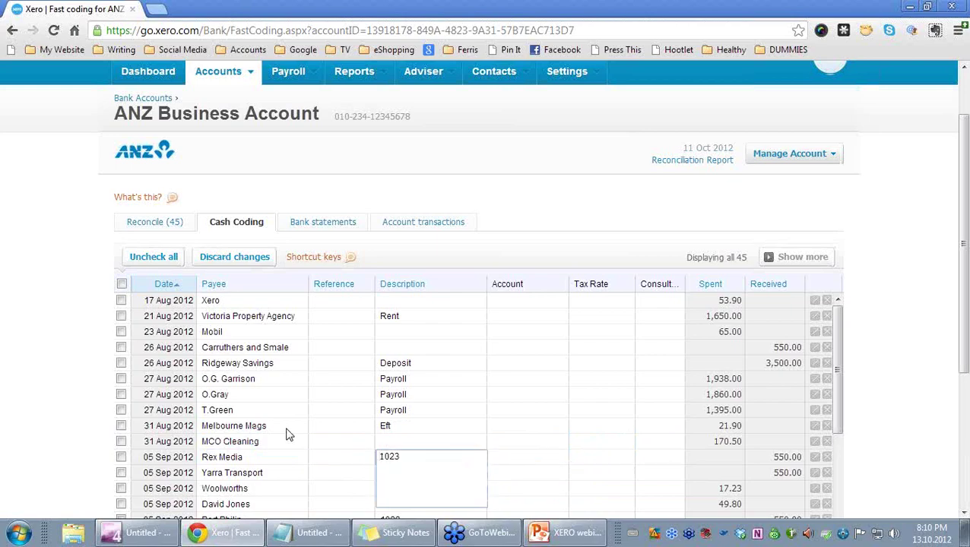
{"action": "key", "text": "shift+Tab"}
{"action": "key", "text": "shift+Tab"}
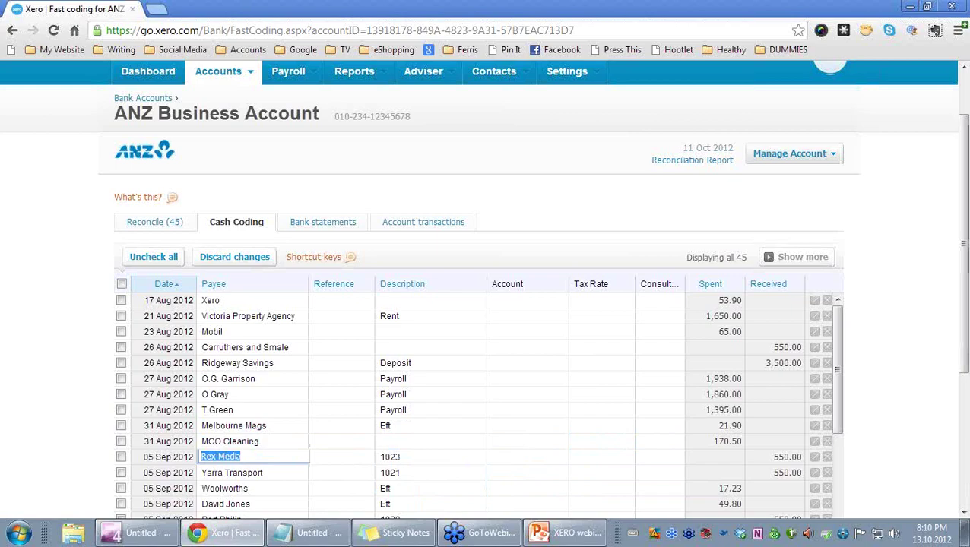
Arrange the shortcut sticky notes with the move-up-one-row note, and step up and down the payee rows, ending on Rex Media
{"action": "key", "text": "alt+Tab"}
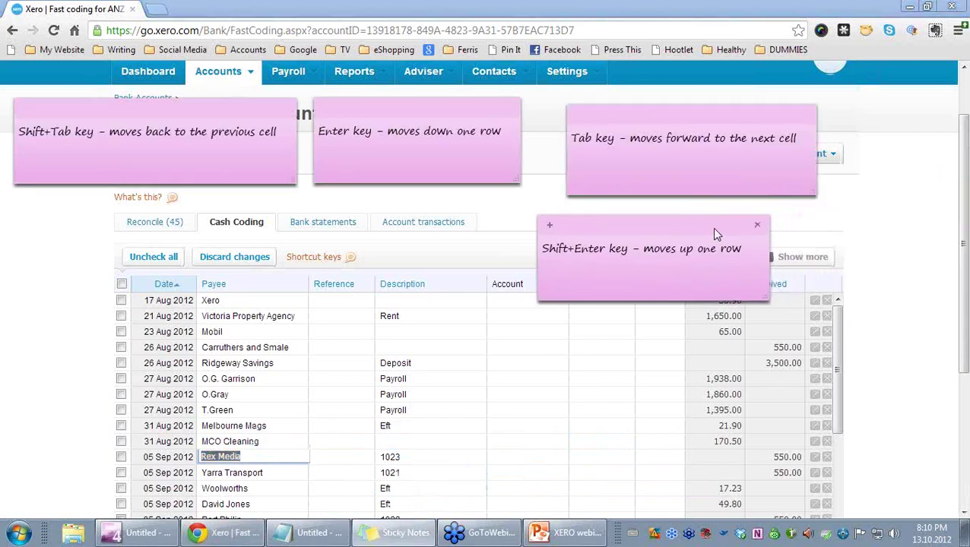
{"action": "left_click_drag", "start_coordinate": [728, 120], "coordinate": [704, 120]}
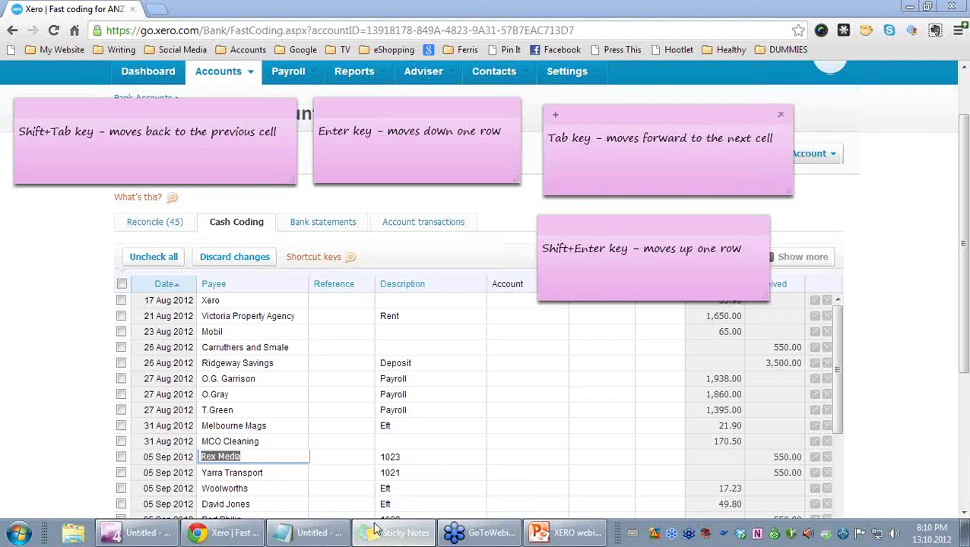
{"action": "left_click", "coordinate": [271, 455]}
{"action": "key", "text": "Up"}
{"action": "key", "text": "Up"}
{"action": "key", "text": "Up"}
{"action": "key", "text": "Up"}
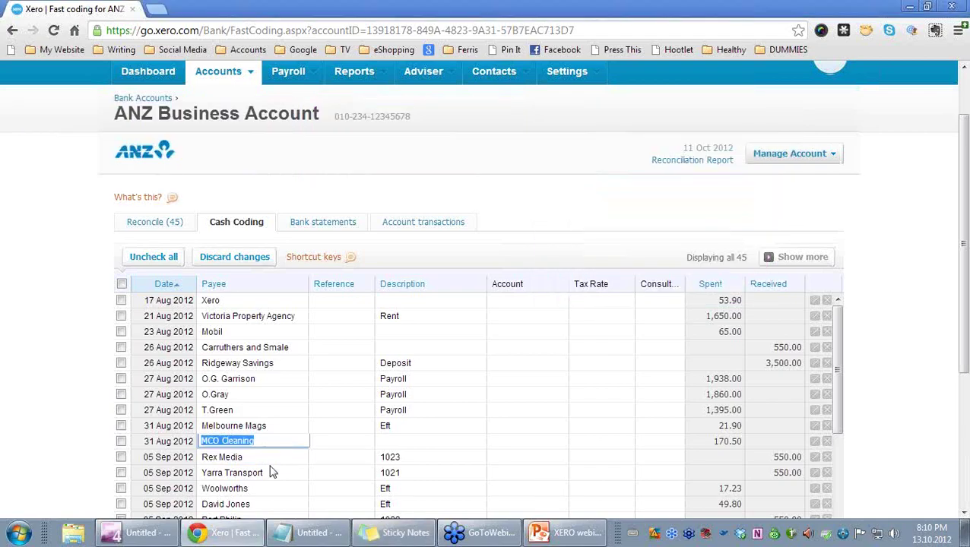
{"action": "key", "text": "Down"}
{"action": "key", "text": "Down"}
{"action": "key", "text": "Down"}
{"action": "key", "text": "Down"}
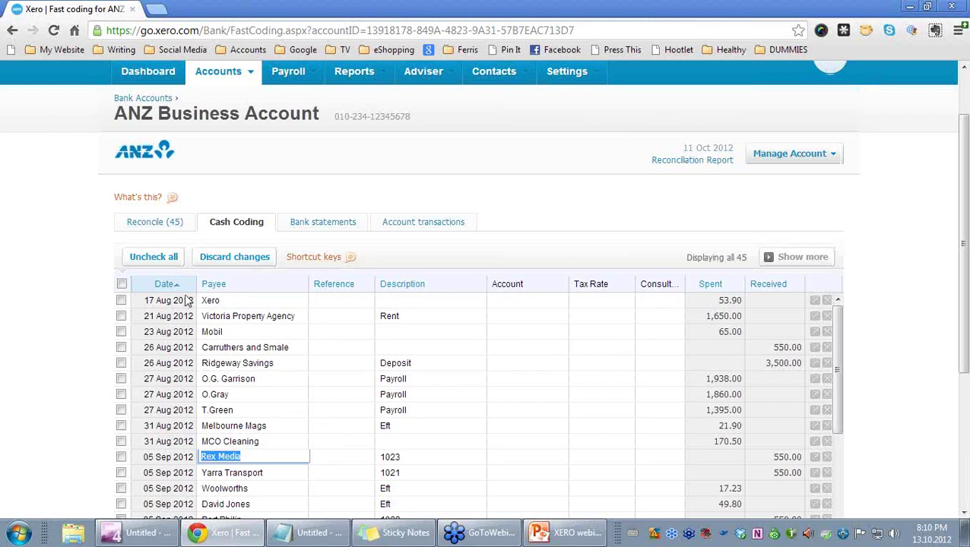
Open the account's reconcile view and review the bank statement lines beside their suggested matches
{"action": "left_click", "coordinate": [160, 226]}
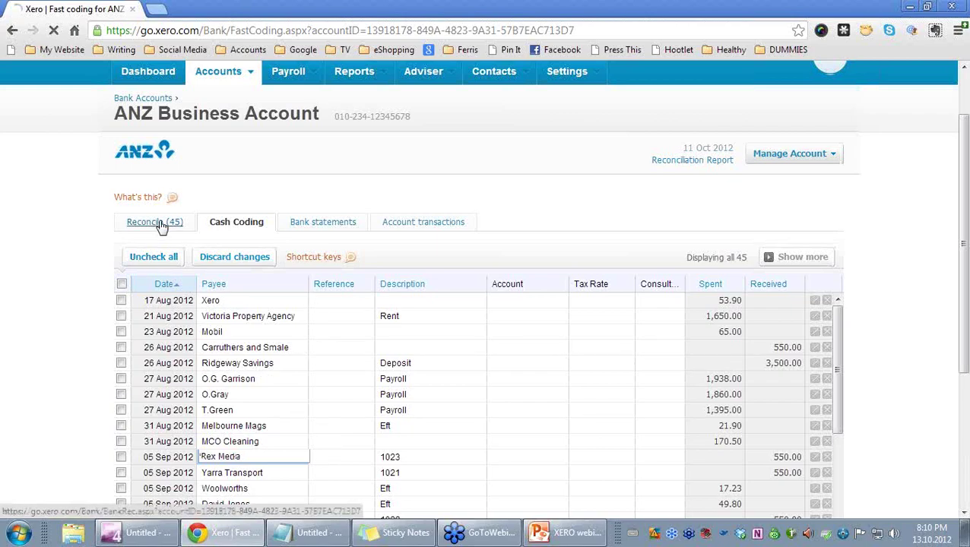
{"action": "scroll", "coordinate": [108, 394], "scroll_direction": "down", "scroll_amount": 6}
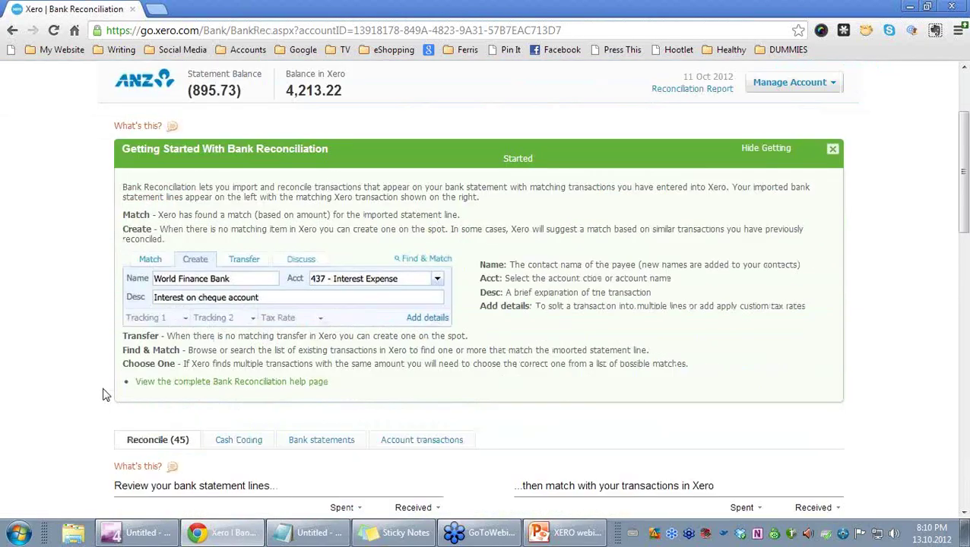
{"action": "scroll", "coordinate": [232, 456], "scroll_direction": "down", "scroll_amount": 5}
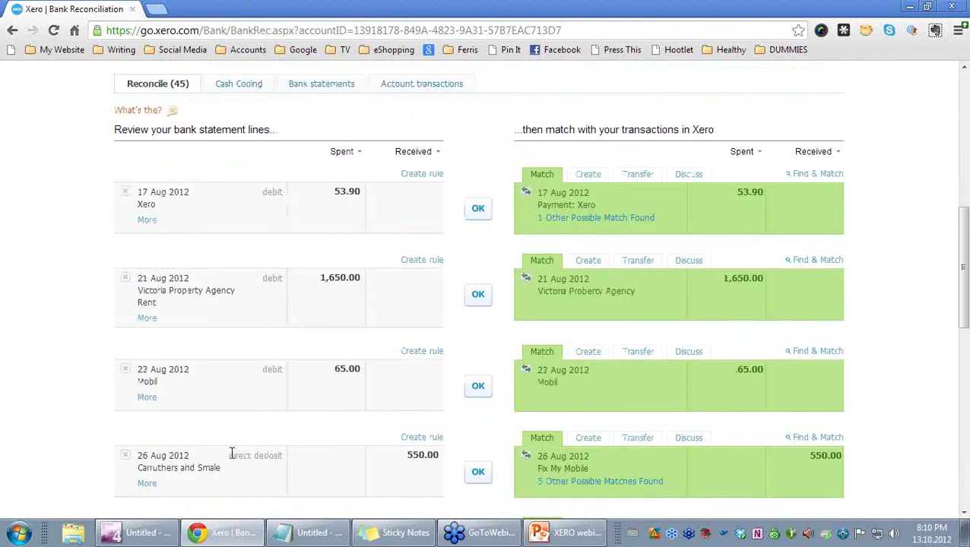
{"action": "scroll", "coordinate": [232, 460], "scroll_direction": "up", "scroll_amount": 7}
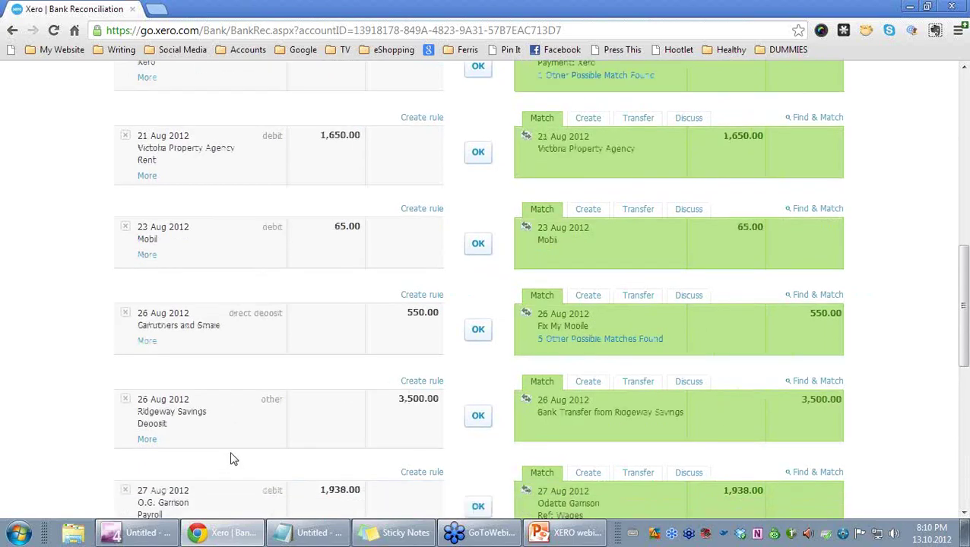
Return to the cash coding view and sort the statement lines by date, newest first
{"action": "left_click", "coordinate": [238, 299]}
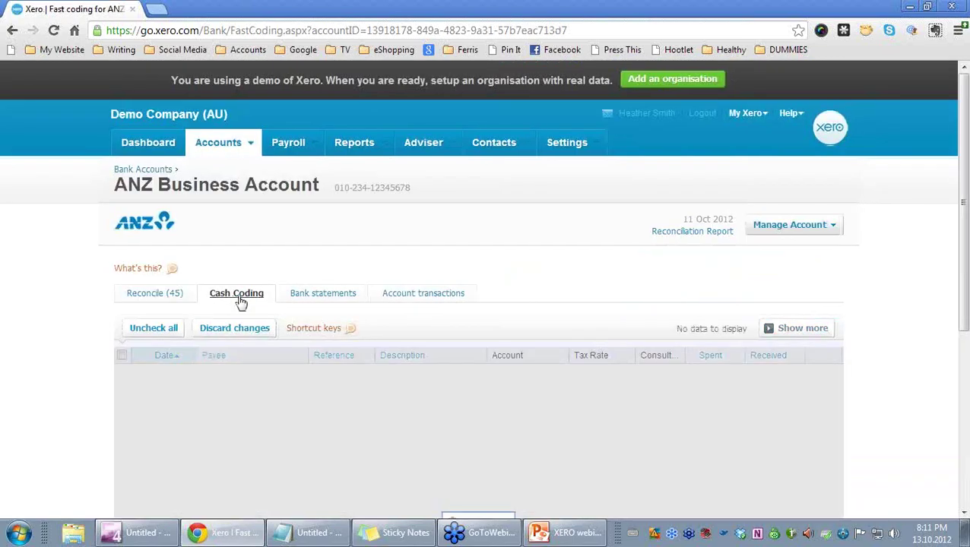
{"action": "scroll", "coordinate": [52, 373], "scroll_direction": "down", "scroll_amount": 2}
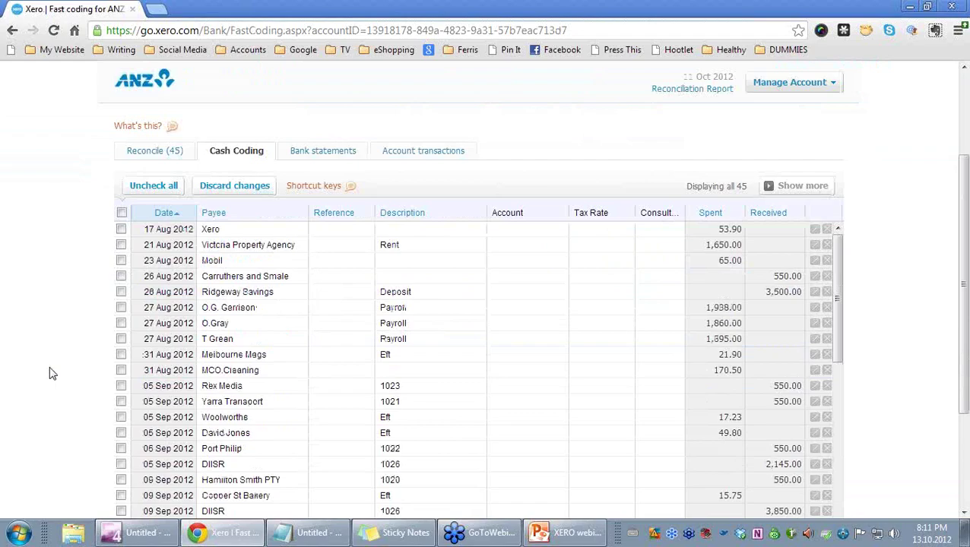
{"action": "left_click", "coordinate": [177, 217]}
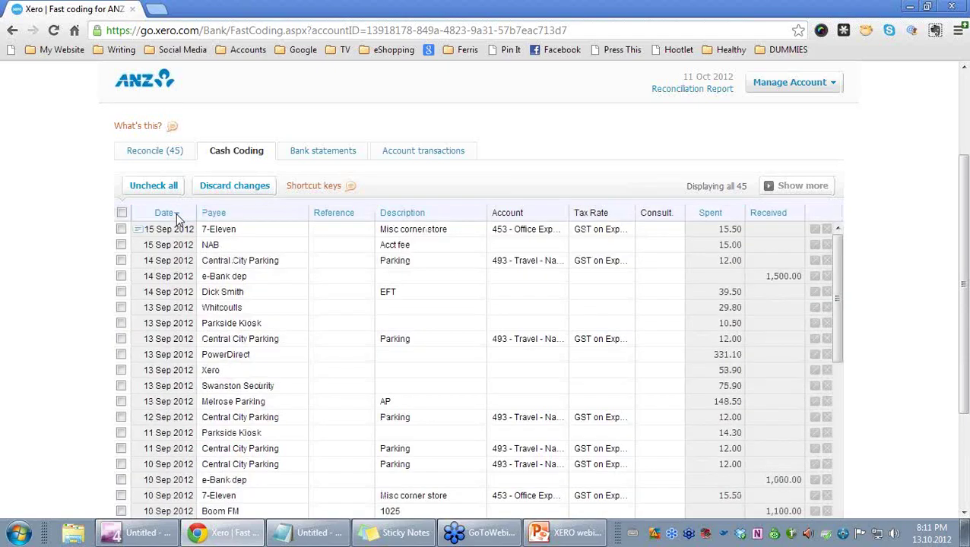
Sort the statement lines by payee in ascending and descending order, and re-sort them by reference
{"action": "left_click", "coordinate": [266, 212]}
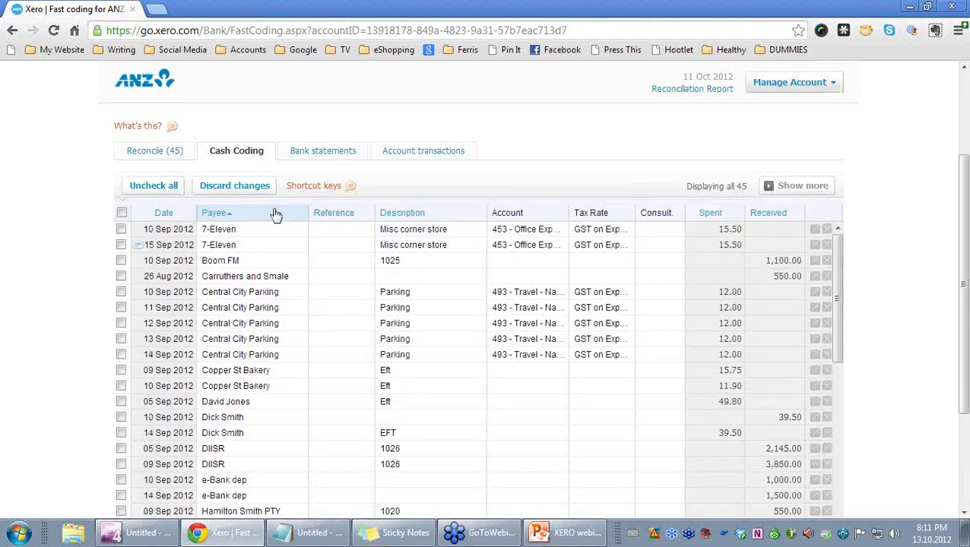
{"action": "left_click", "coordinate": [275, 213]}
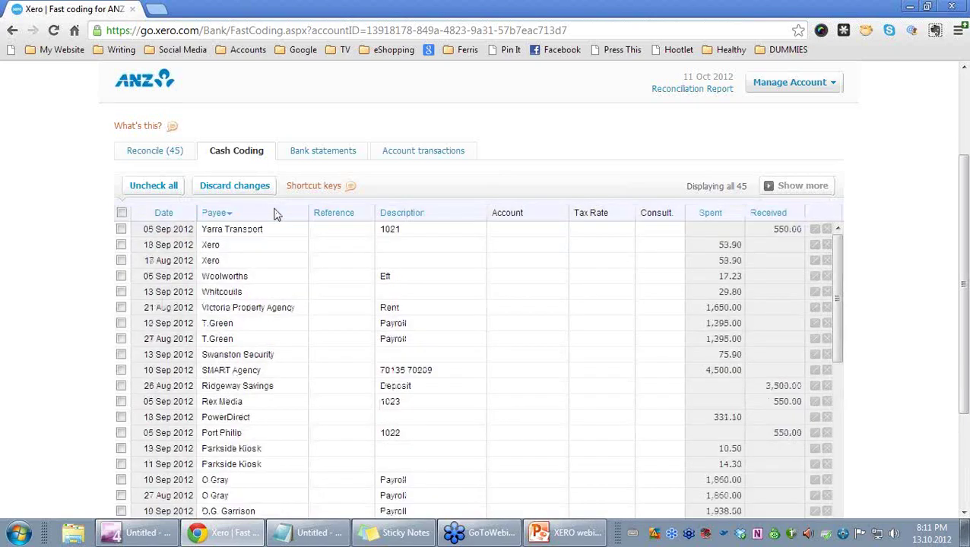
{"action": "left_click", "coordinate": [354, 214]}
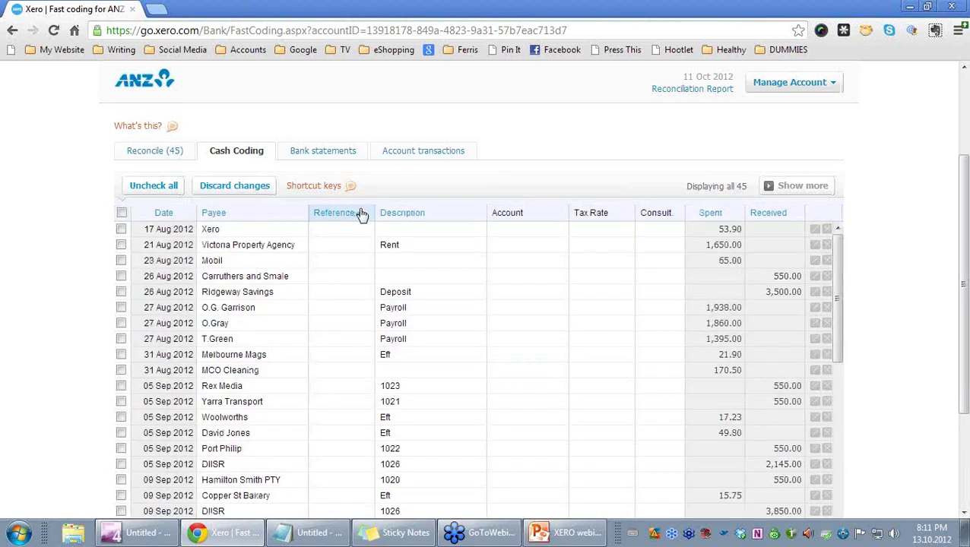
Sort the statement lines by description in ascending and descending order, and look through the grouped entries
{"action": "left_click", "coordinate": [453, 215]}
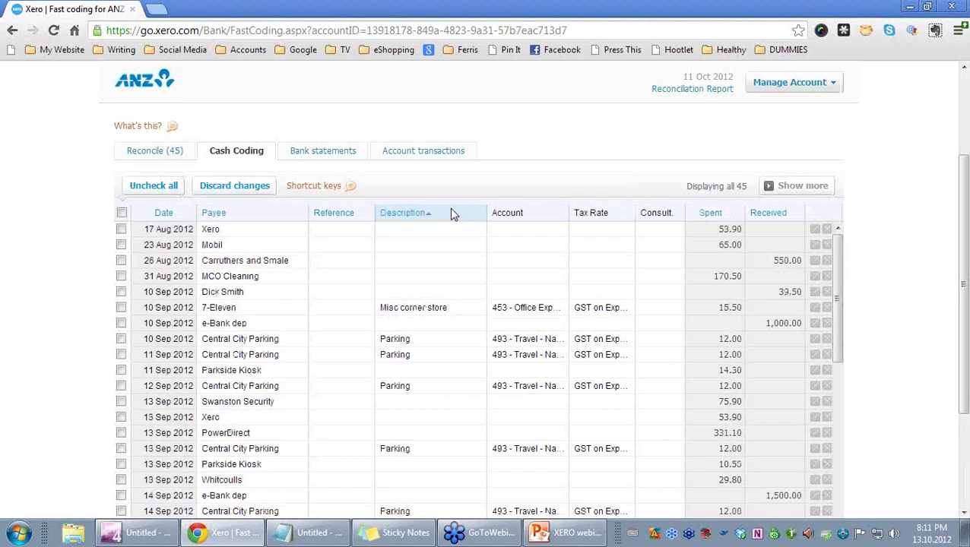
{"action": "left_click", "coordinate": [457, 217]}
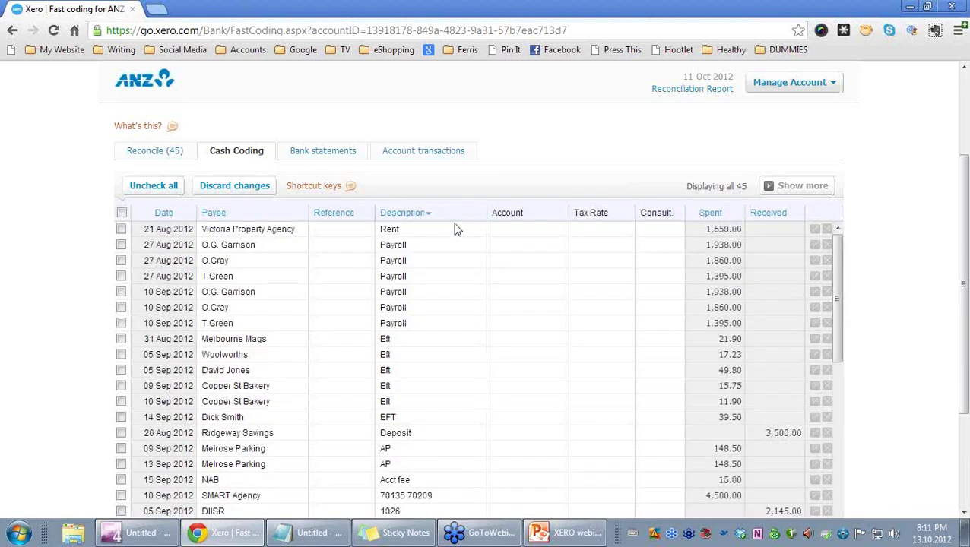
{"action": "scroll", "coordinate": [466, 275], "scroll_direction": "down", "scroll_amount": 8}
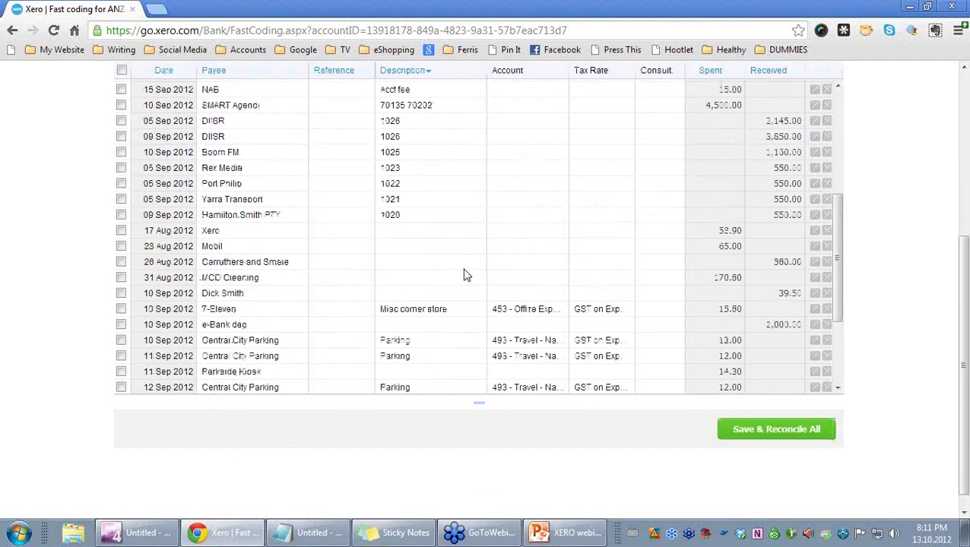
{"action": "scroll", "coordinate": [466, 275], "scroll_direction": "up", "scroll_amount": 10}
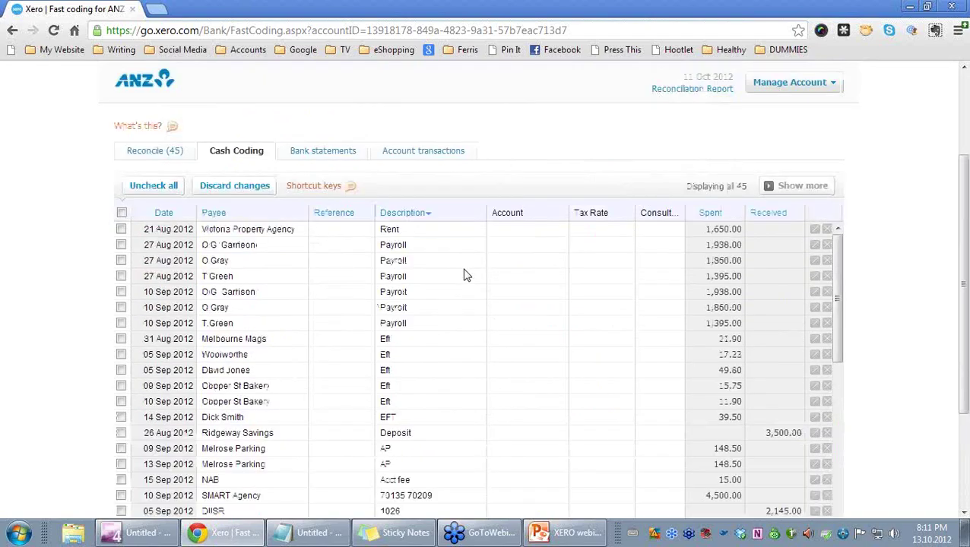
{"action": "scroll", "coordinate": [466, 275], "scroll_direction": "down", "scroll_amount": 5}
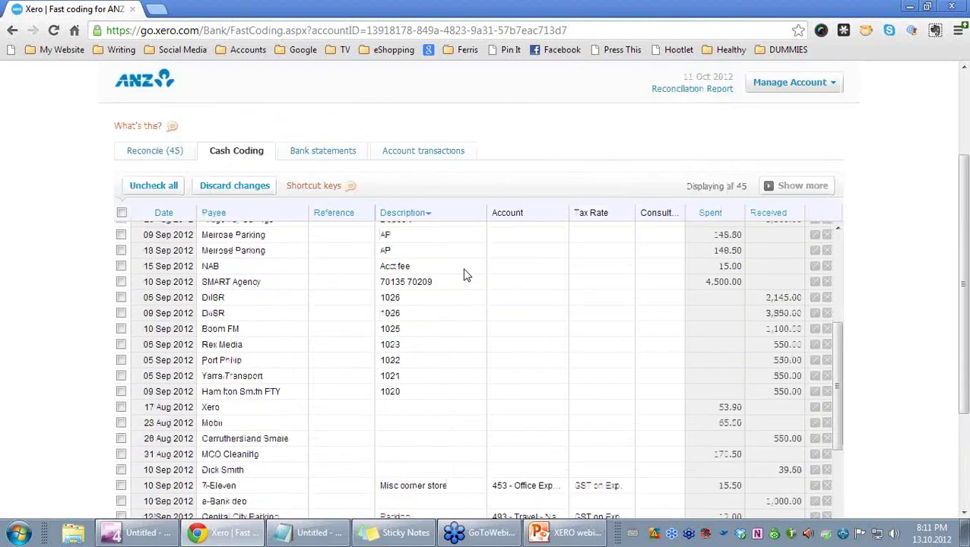
{"action": "scroll", "coordinate": [466, 275], "scroll_direction": "up", "scroll_amount": 5}
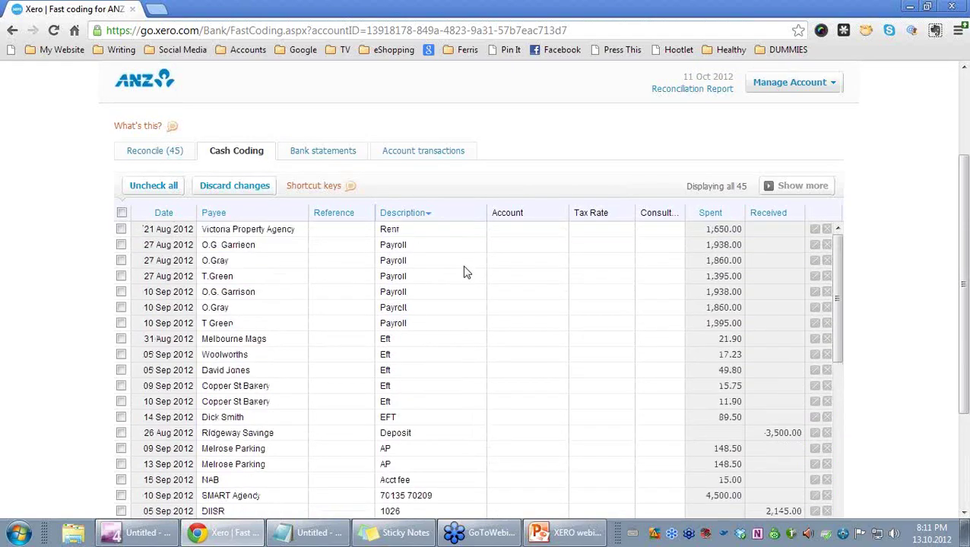
Sort the statement lines by date, oldest first, and look over the re-ordered list
{"action": "left_click", "coordinate": [180, 215]}
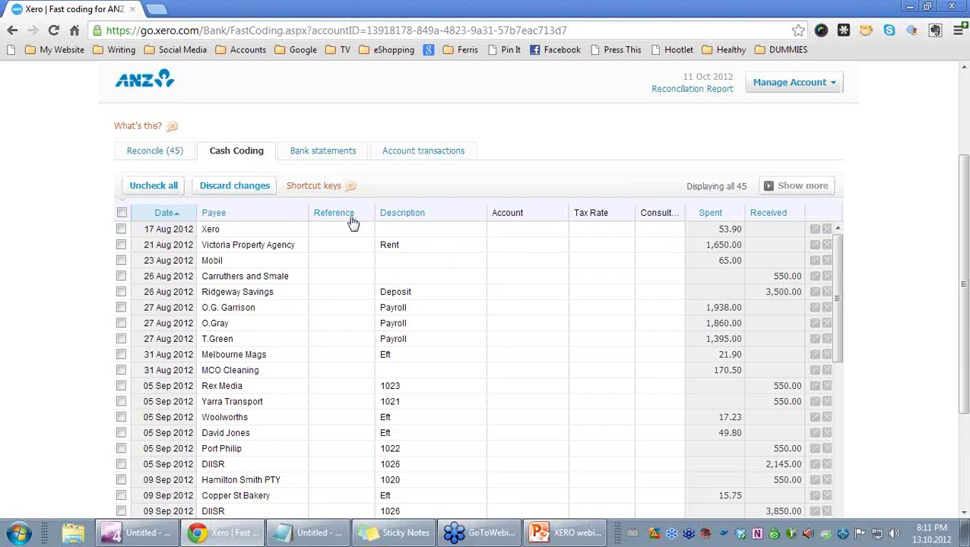
{"action": "scroll", "coordinate": [361, 330], "scroll_direction": "down", "scroll_amount": 10}
{"action": "scroll", "coordinate": [360, 331], "scroll_direction": "up", "scroll_amount": 8}
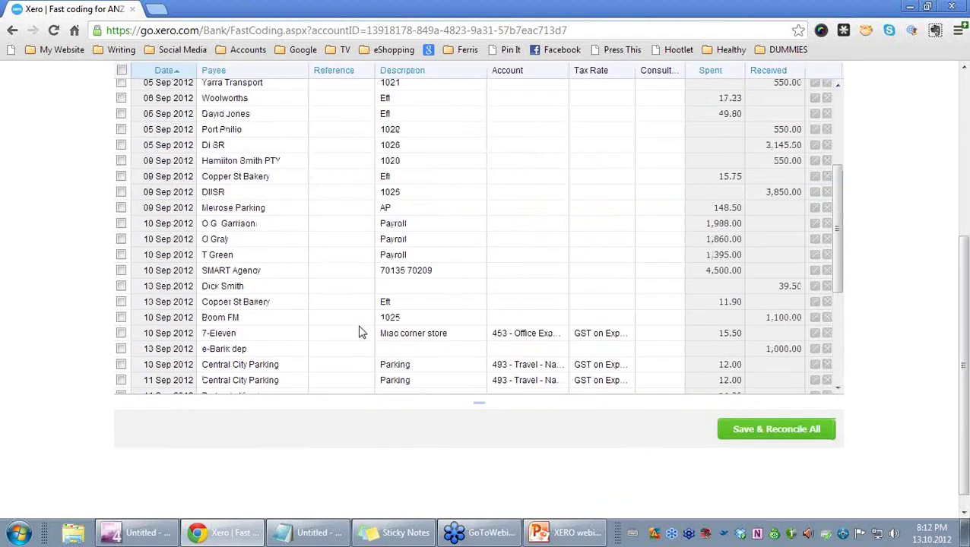
{"action": "scroll", "coordinate": [361, 332], "scroll_direction": "up", "scroll_amount": 4}
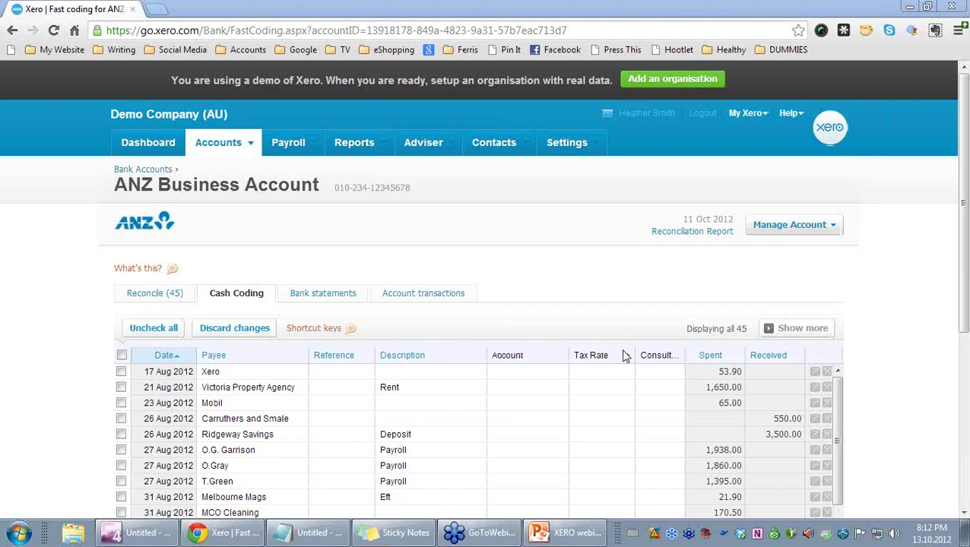
{"action": "scroll", "coordinate": [958, 314], "scroll_direction": "down", "scroll_amount": 3}
{"action": "scroll", "coordinate": [958, 314], "scroll_direction": "up", "scroll_amount": 3}
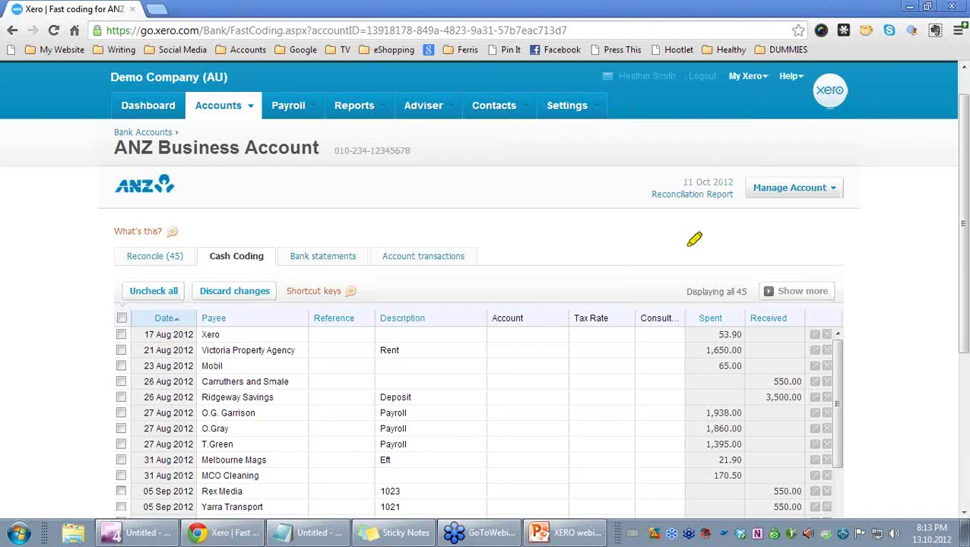
View the consultant tracking options available for the 17 Aug 2012 Xero line, and close the list without choosing one
{"action": "left_click_drag", "start_coordinate": [612, 111], "coordinate": [615, 93]}
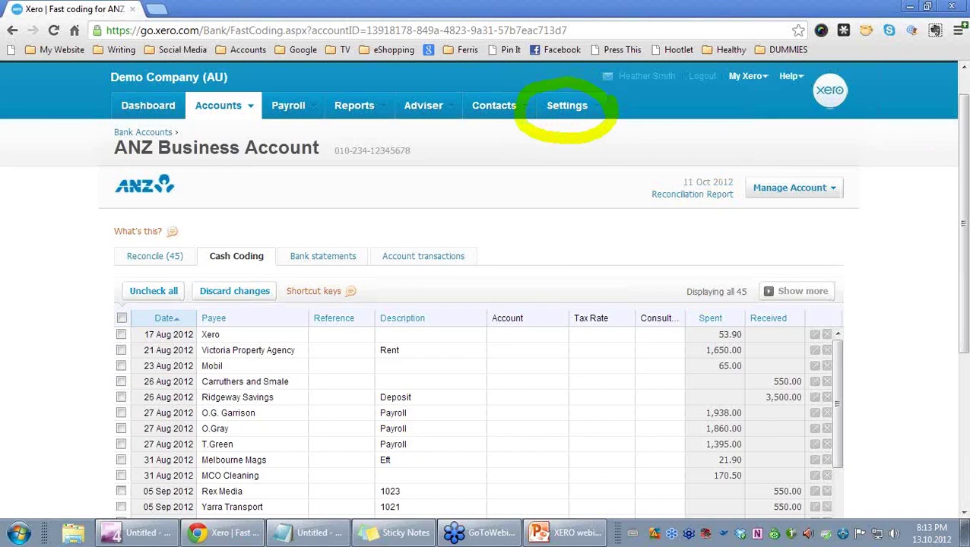
{"action": "left_click", "coordinate": [673, 339]}
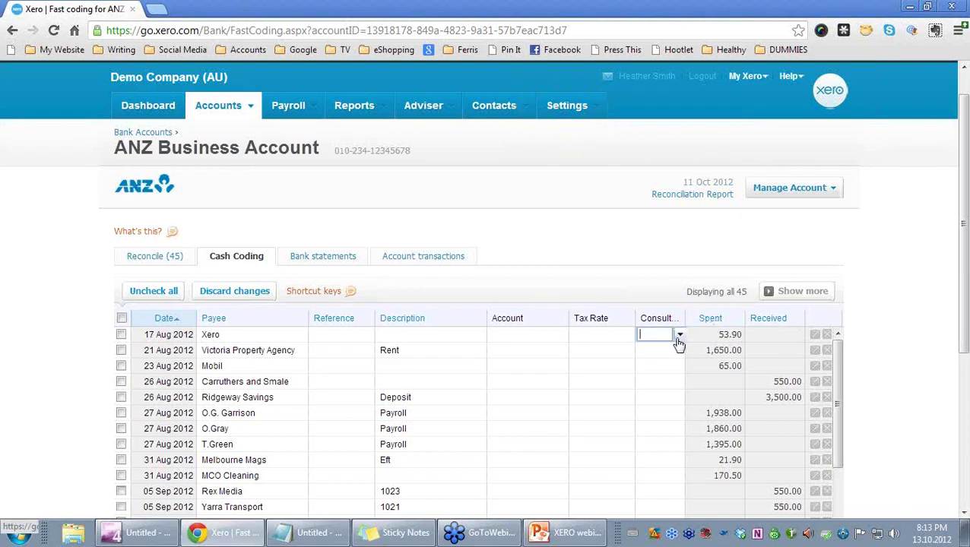
{"action": "left_click", "coordinate": [677, 337]}
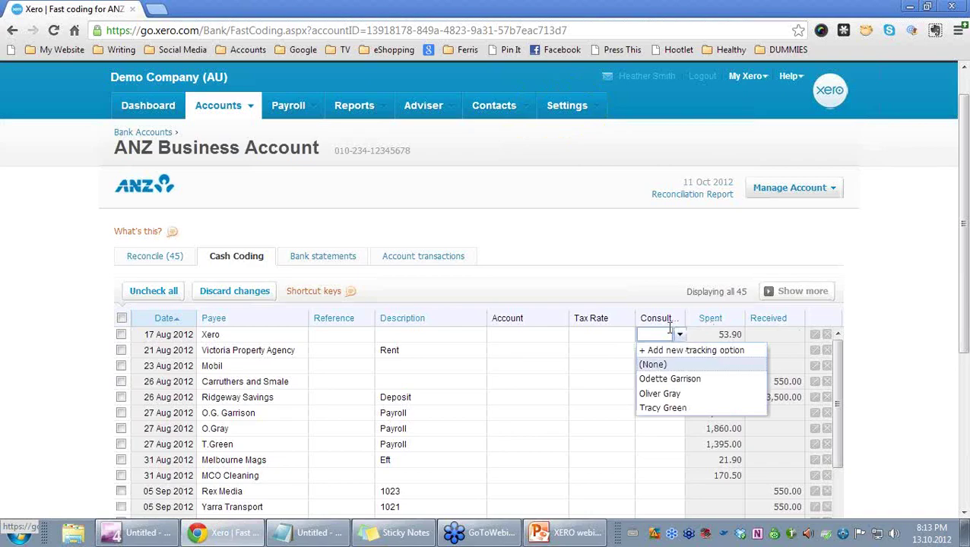
{"action": "left_click", "coordinate": [648, 277]}
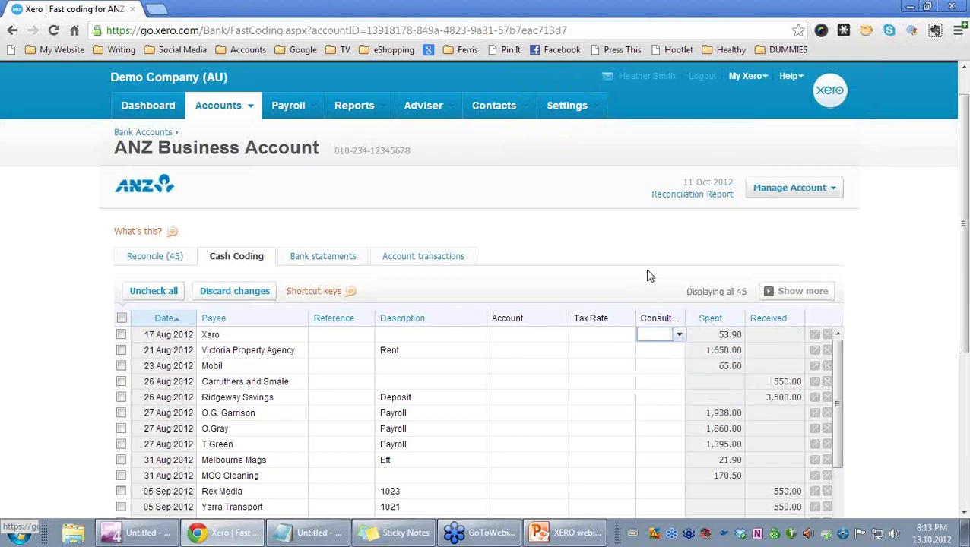
Check the spent amount and date cells of the first three statement lines, and look through the list to its last entry
{"action": "left_click", "coordinate": [729, 336]}
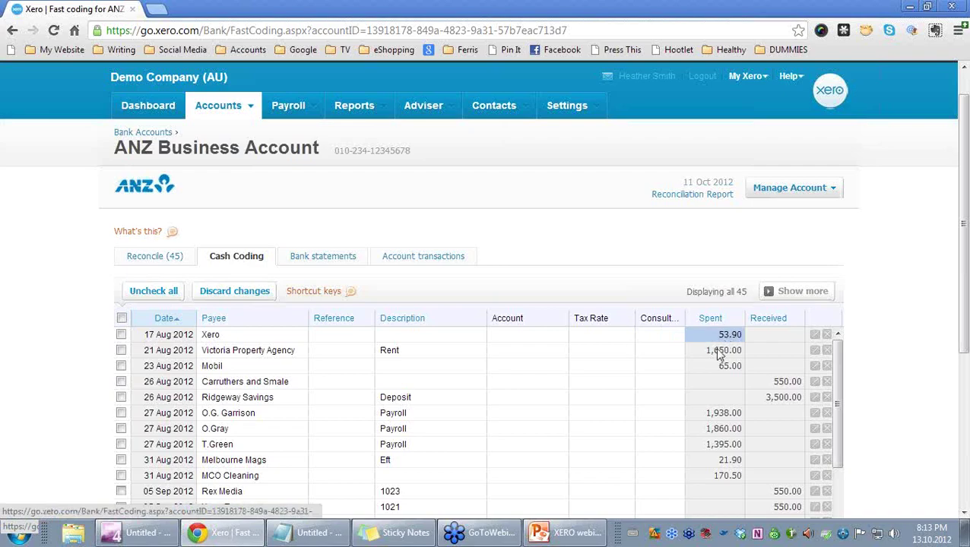
{"action": "left_click", "coordinate": [715, 349]}
{"action": "left_click", "coordinate": [722, 367]}
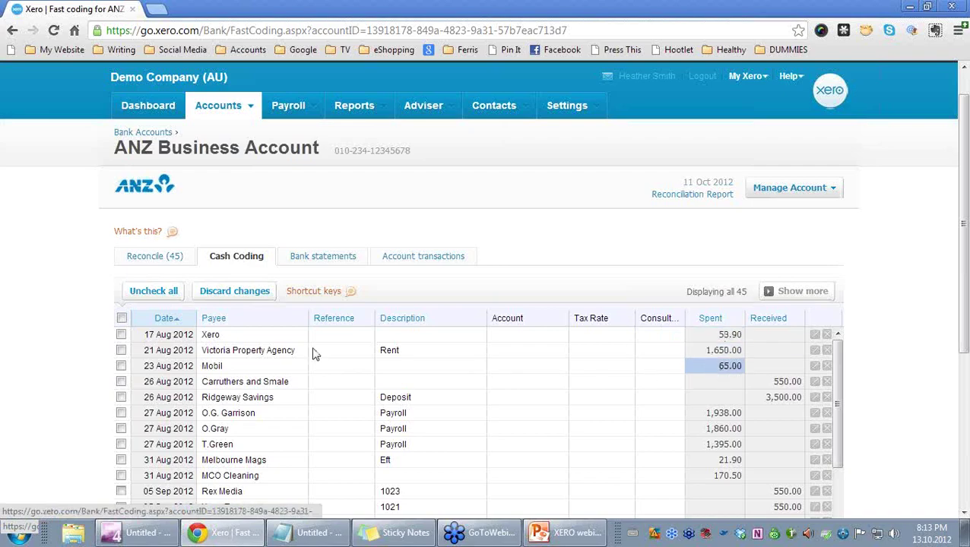
{"action": "left_click", "coordinate": [171, 339]}
{"action": "left_click", "coordinate": [172, 353]}
{"action": "left_click", "coordinate": [170, 367]}
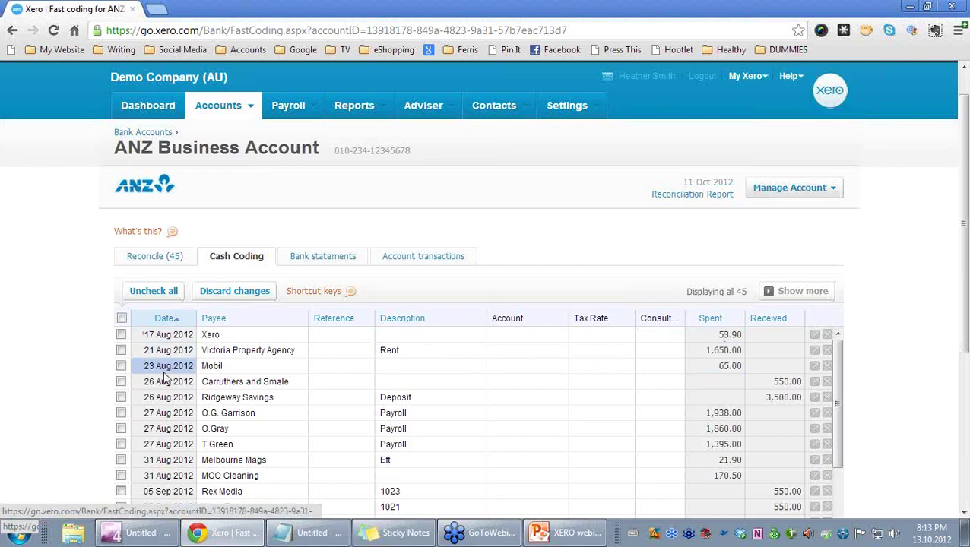
{"action": "scroll", "coordinate": [169, 383], "scroll_direction": "down", "scroll_amount": 7}
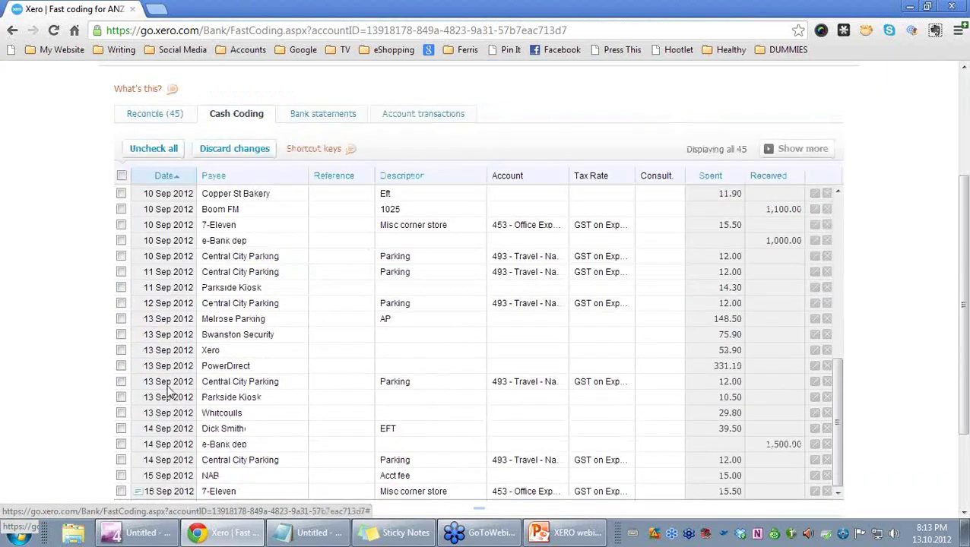
{"action": "scroll", "coordinate": [169, 391], "scroll_direction": "down", "scroll_amount": 3}
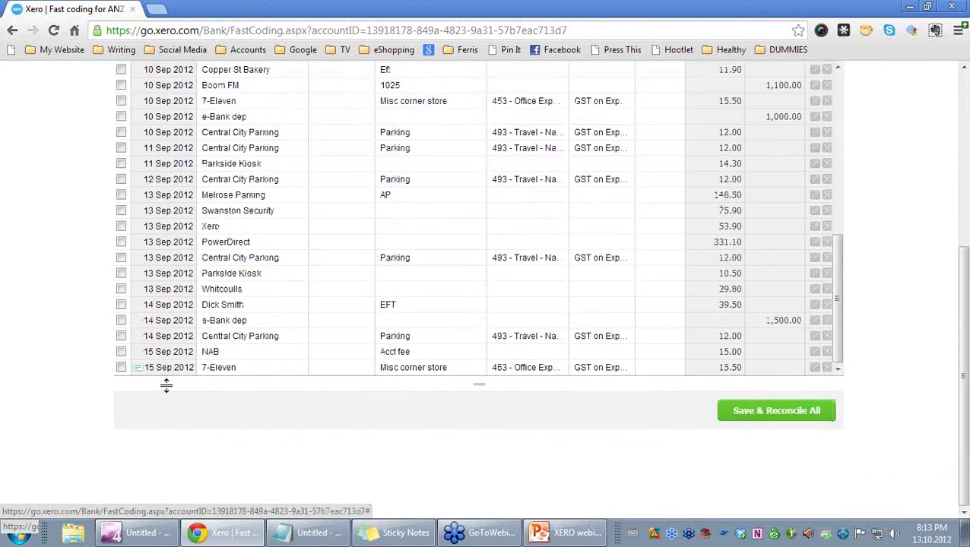
{"action": "scroll", "coordinate": [166, 385], "scroll_direction": "up", "scroll_amount": 10}
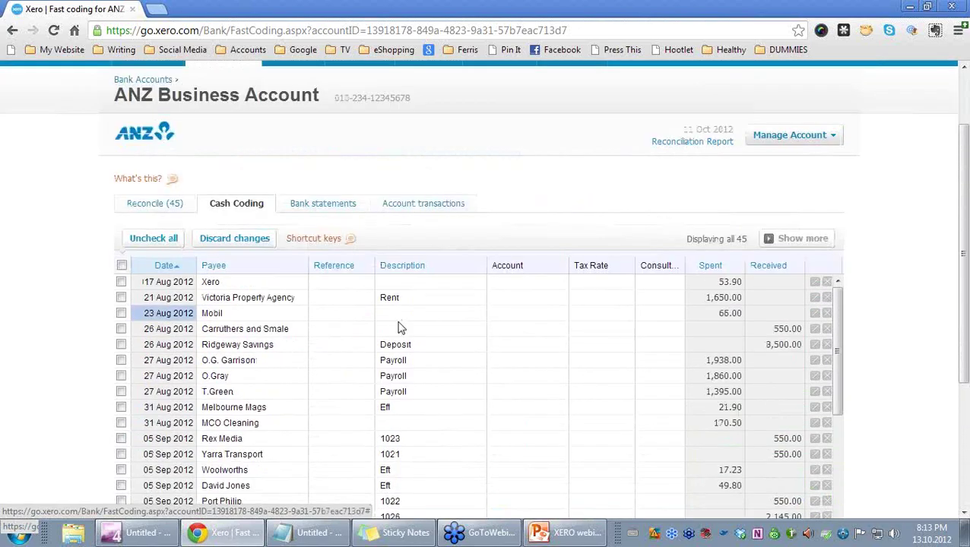
View the Spend Money details of the 17 Aug 2012 Xero line and close them without saving
{"action": "left_click", "coordinate": [816, 287]}
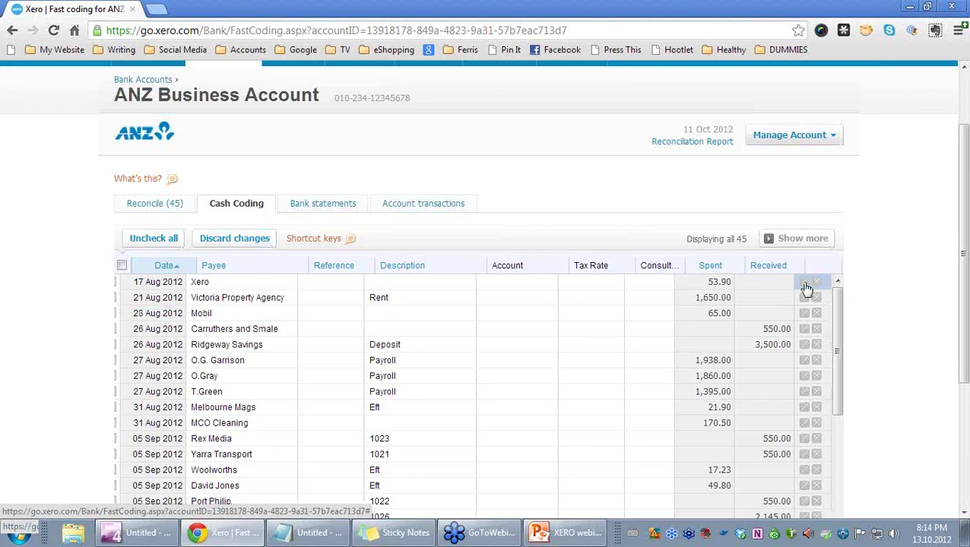
{"action": "left_click", "coordinate": [806, 288]}
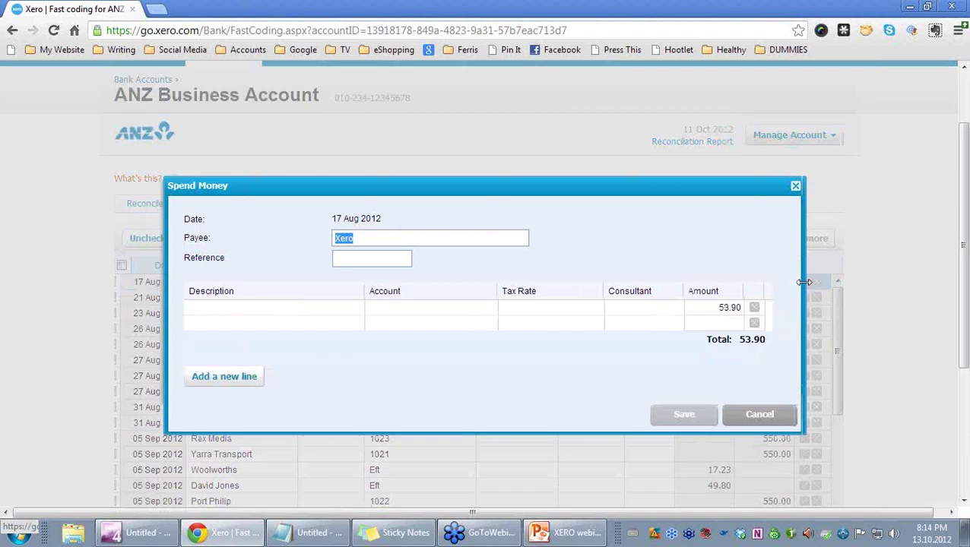
{"action": "left_click", "coordinate": [760, 416]}
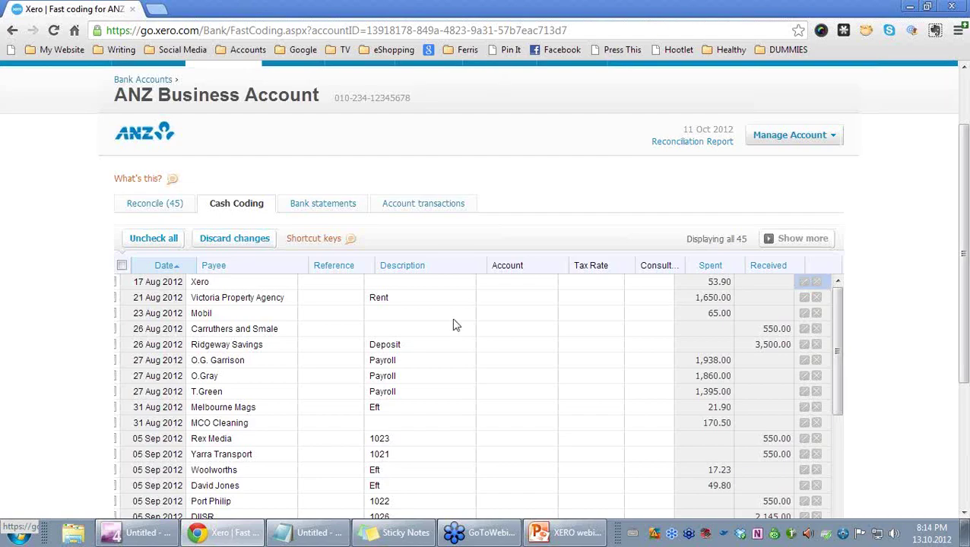
Enter the reference MNTHLY and the description Monthly Subscription on the 17 Aug 2012 Xero line
{"action": "left_click", "coordinate": [207, 286]}
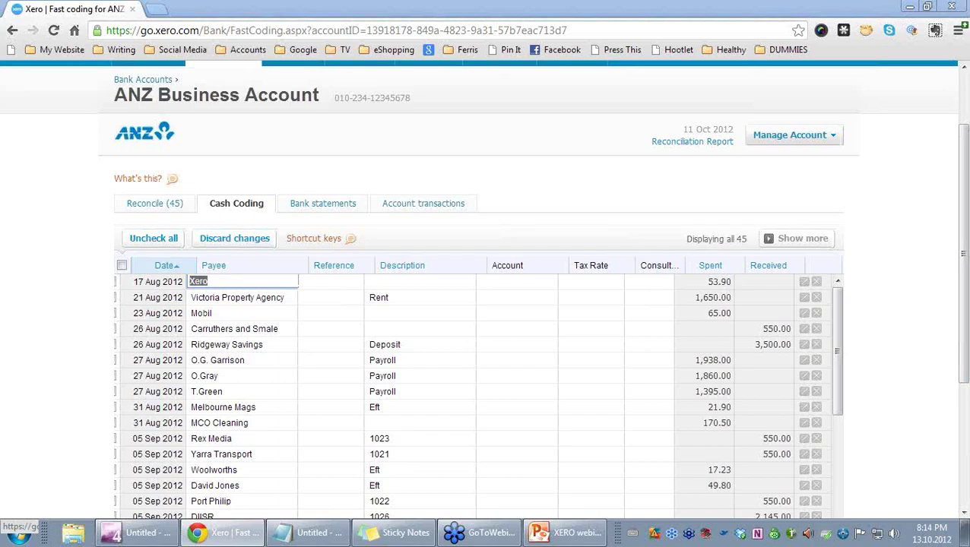
{"action": "mouse_move", "coordinate": [728, 289]}
{"action": "left_mouse_down"}
{"action": "mouse_move", "coordinate": [715, 260]}
{"action": "mouse_move", "coordinate": [692, 299]}
{"action": "mouse_move", "coordinate": [743, 280]}
{"action": "left_mouse_up"}
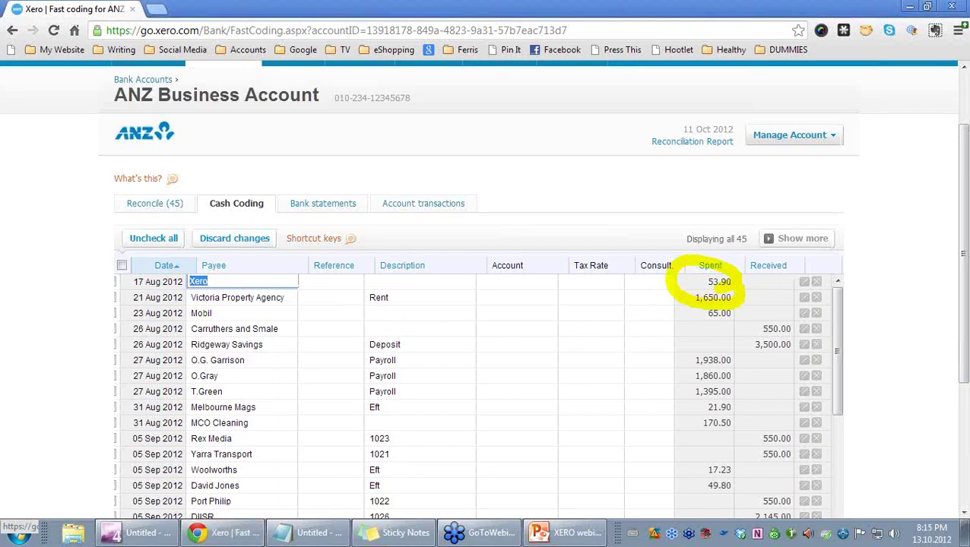
{"action": "left_click", "coordinate": [250, 282]}
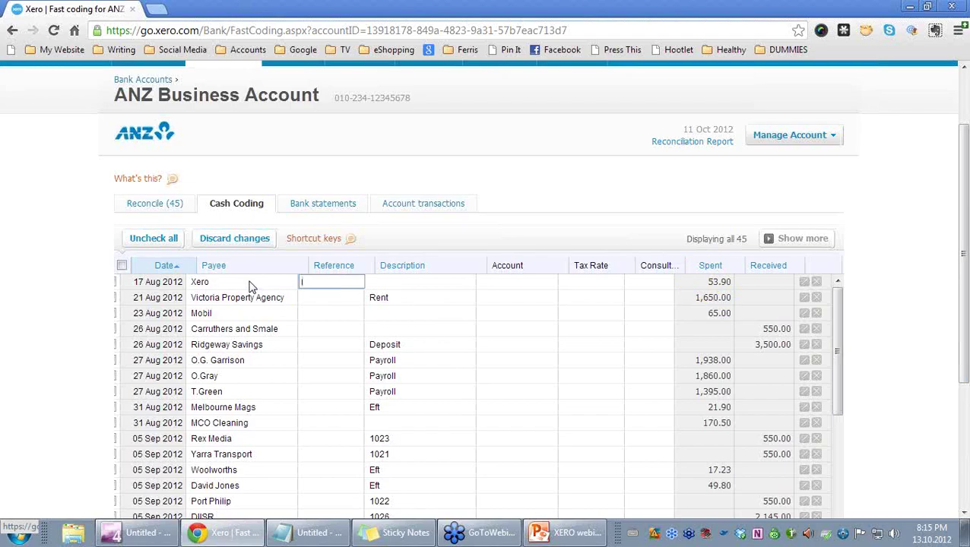
{"action": "type", "text": "MNTHLY"}
{"action": "key", "text": "Tab"}
{"action": "type", "text": "Monthly Subscription"}
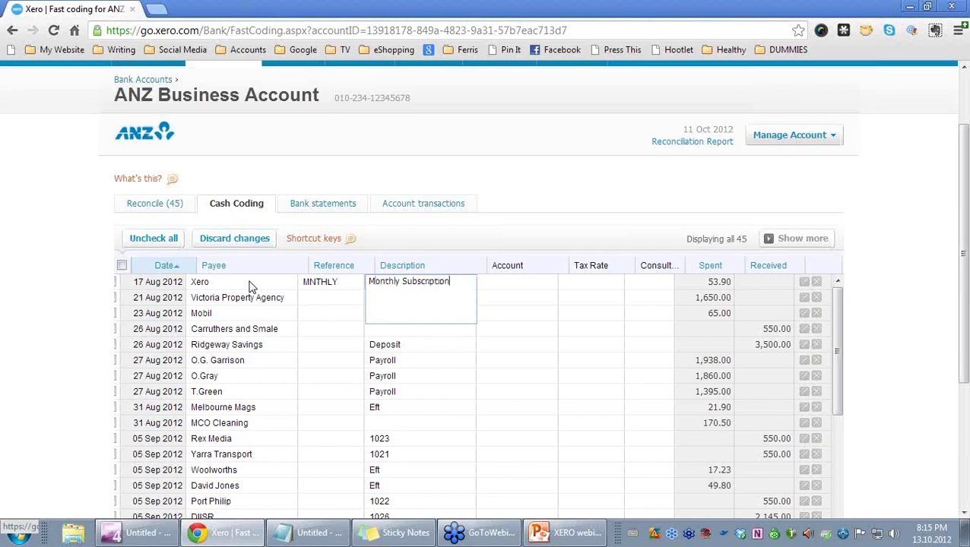
{"action": "key", "text": "Tab"}
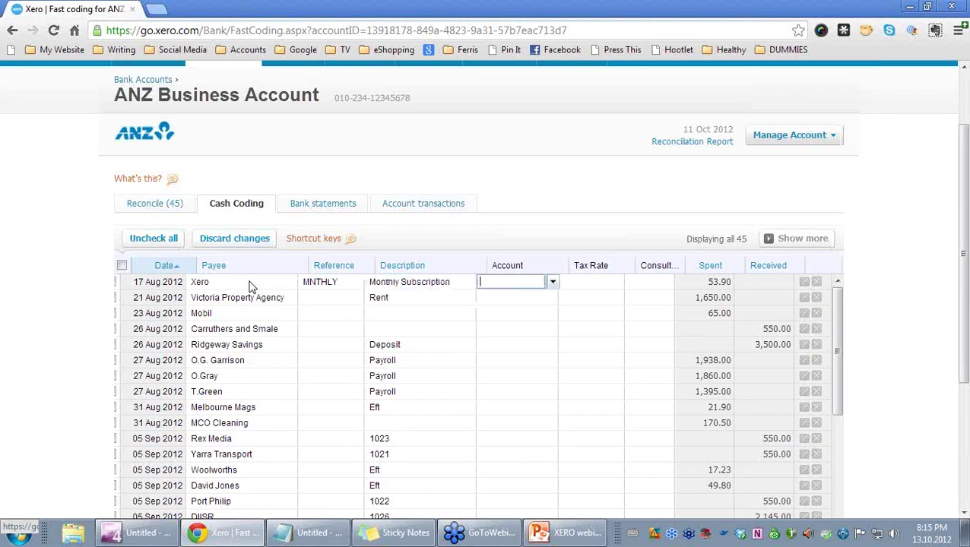
Code the 17 Aug 2012 Xero line to account 485 - Subscriptions, keeping its default tax rate
{"action": "type", "text": "sub"}
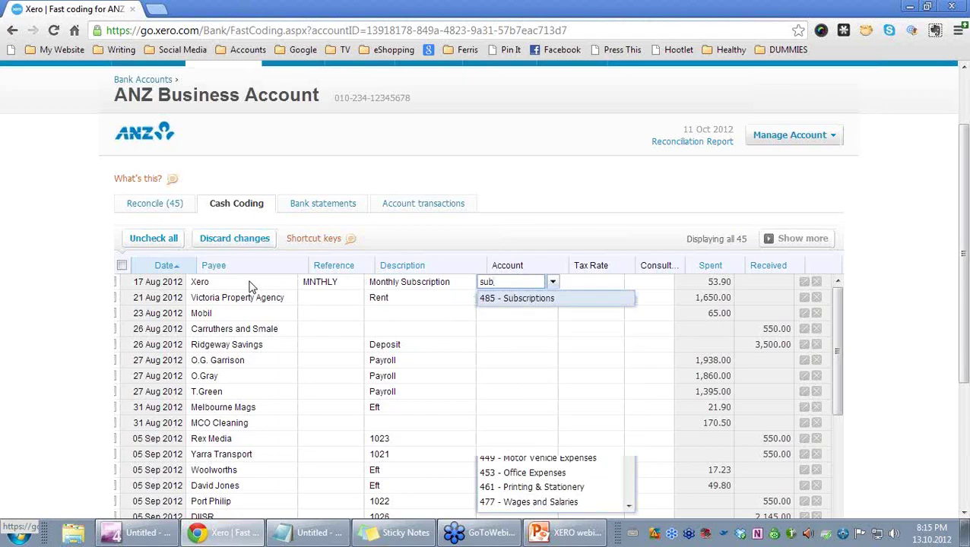
{"action": "left_click", "coordinate": [526, 301]}
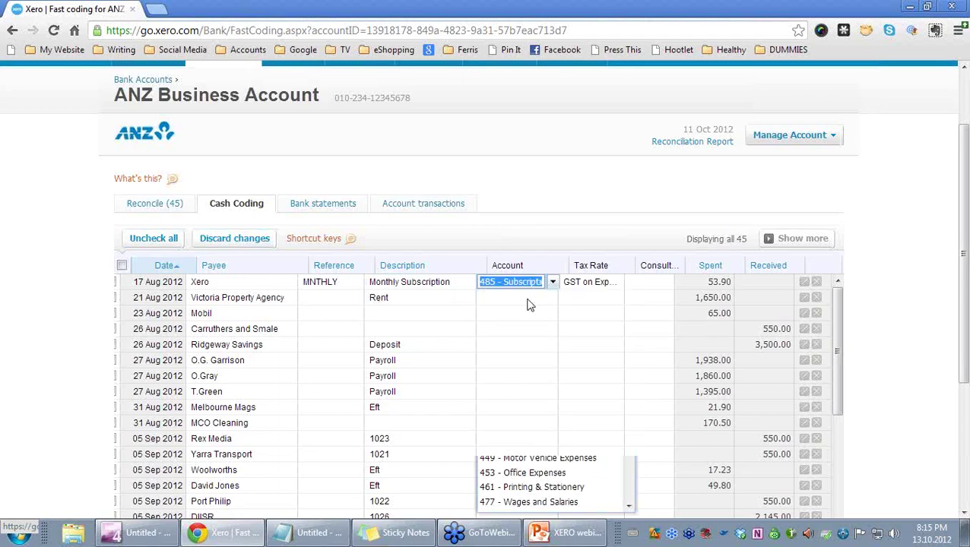
{"action": "key", "text": "Tab"}
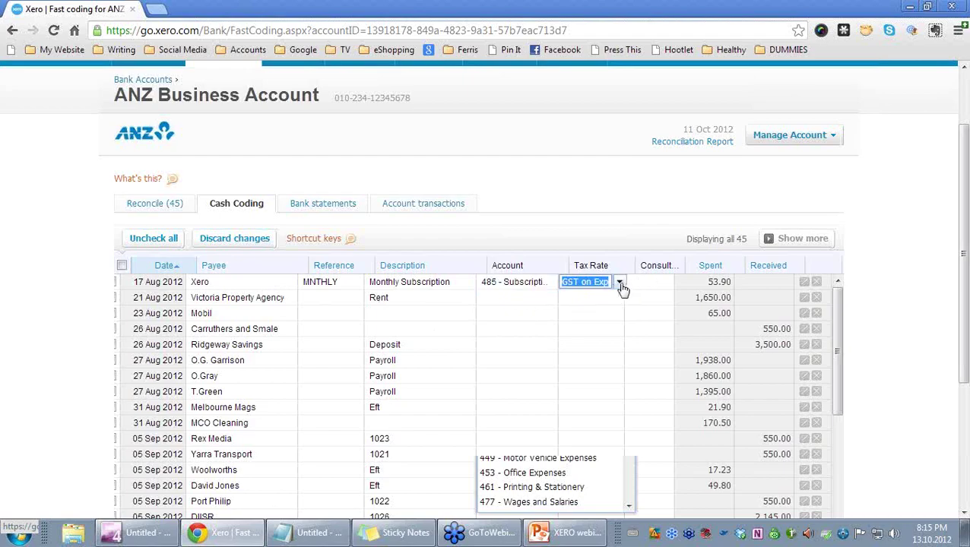
{"action": "key", "text": "Tab"}
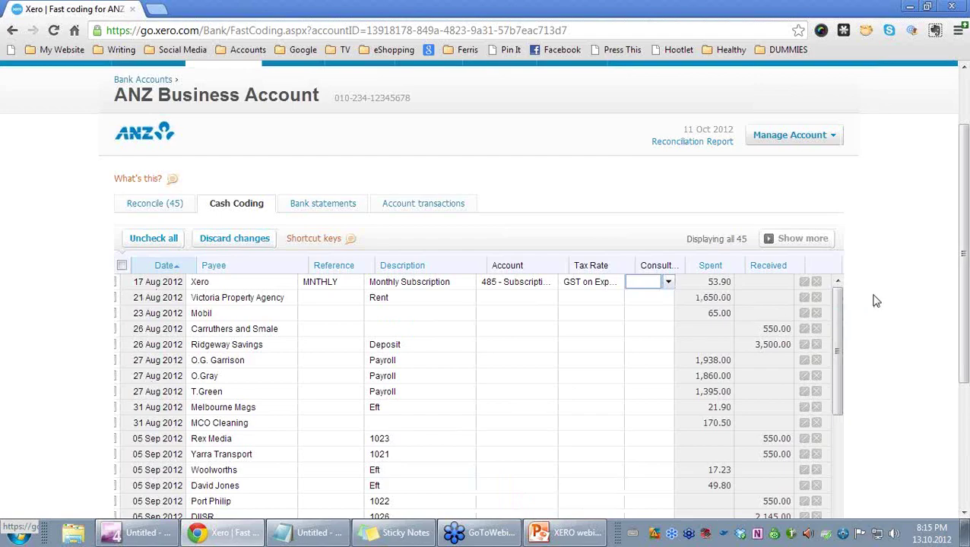
Enlarge the page and select the coded 17 Aug 2012 Xero line for reconciliation
{"action": "key", "text": "ctrl+plus"}
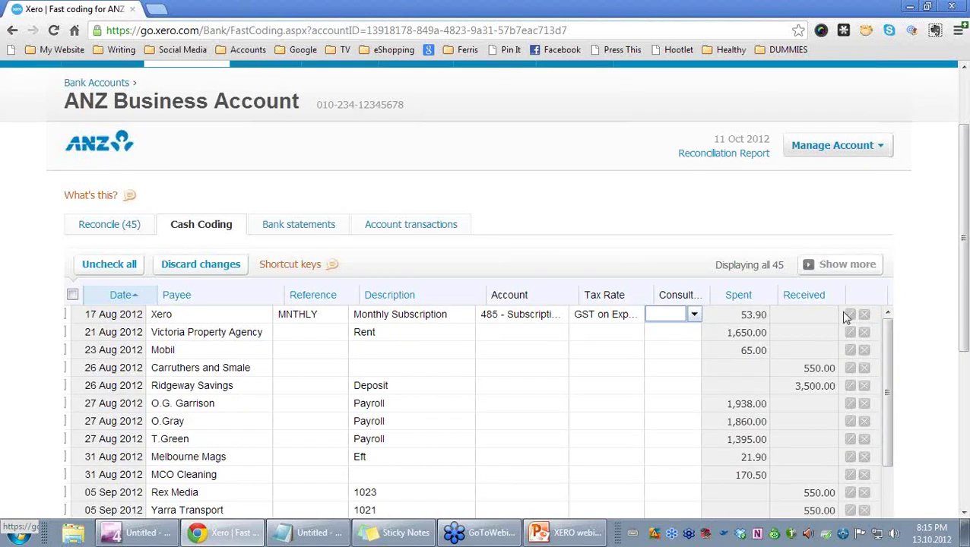
{"action": "left_click", "coordinate": [66, 320]}
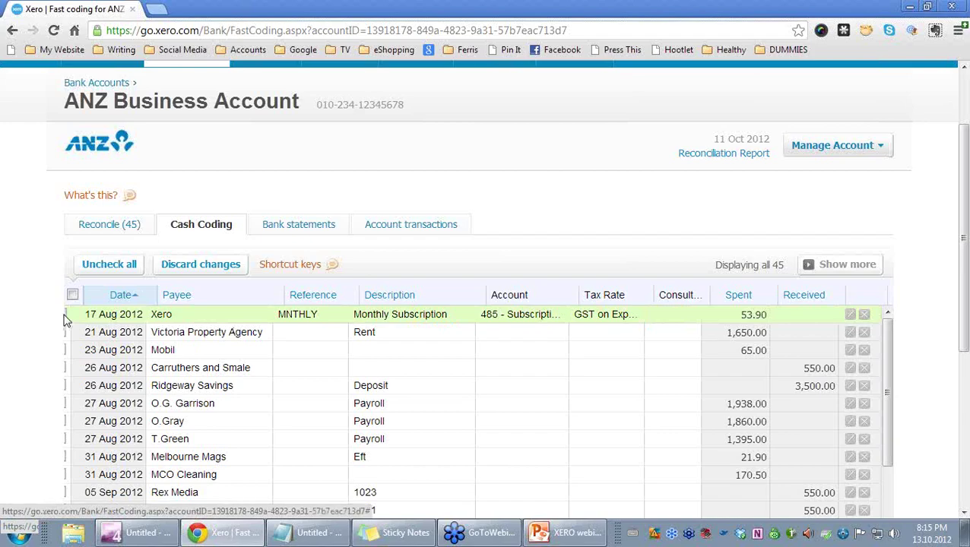
{"action": "scroll", "coordinate": [28, 371], "scroll_direction": "down", "scroll_amount": 3}
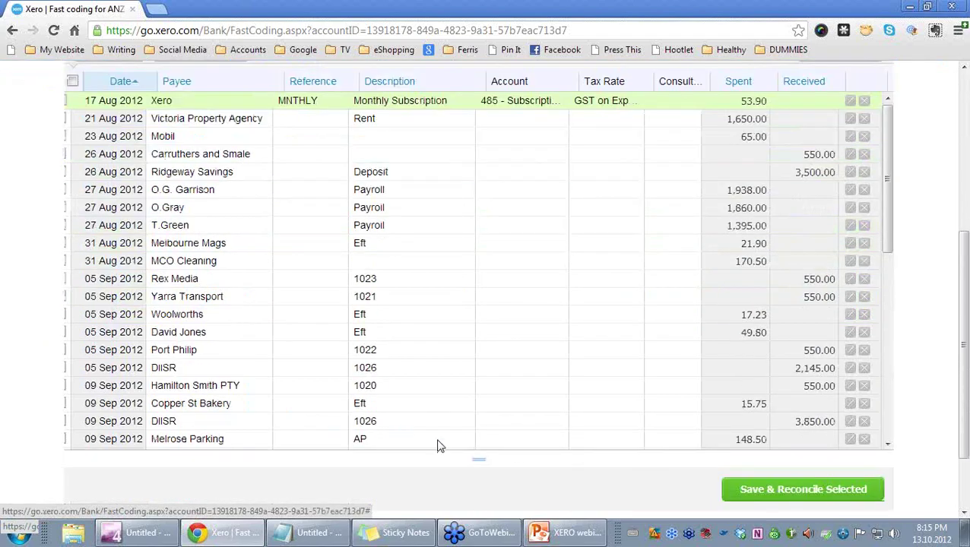
Save and reconcile the selected 17 Aug 2012 Xero line
{"action": "left_click", "coordinate": [816, 498]}
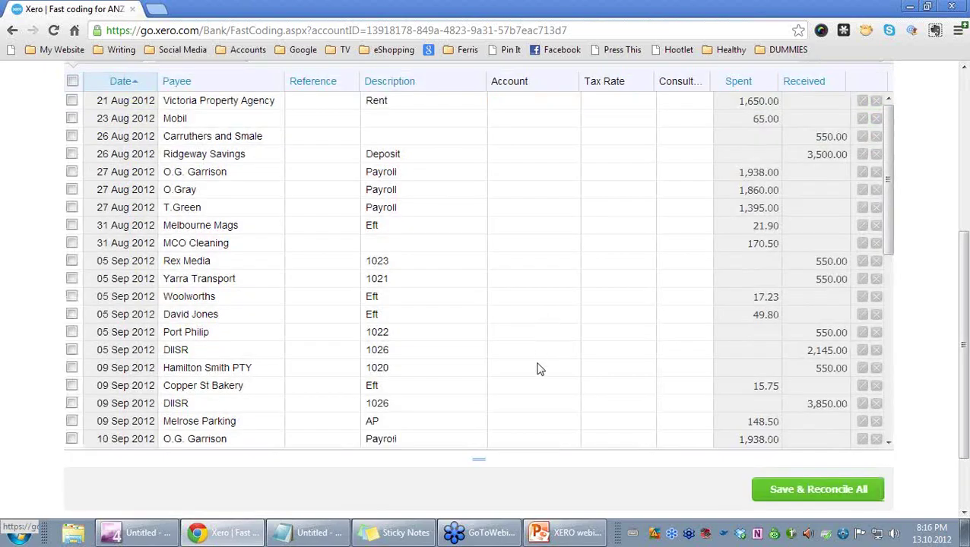
{"action": "scroll", "coordinate": [537, 369], "scroll_direction": "up", "scroll_amount": 3}
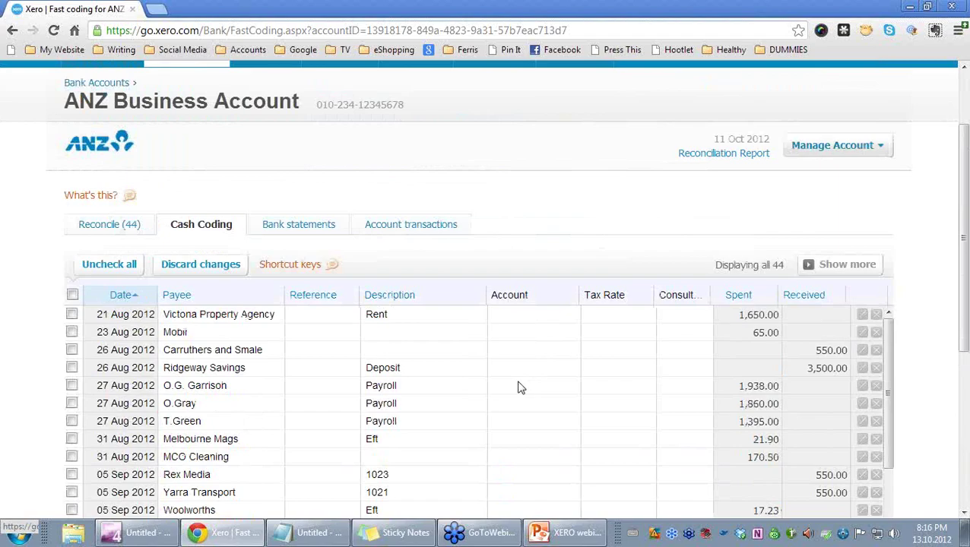
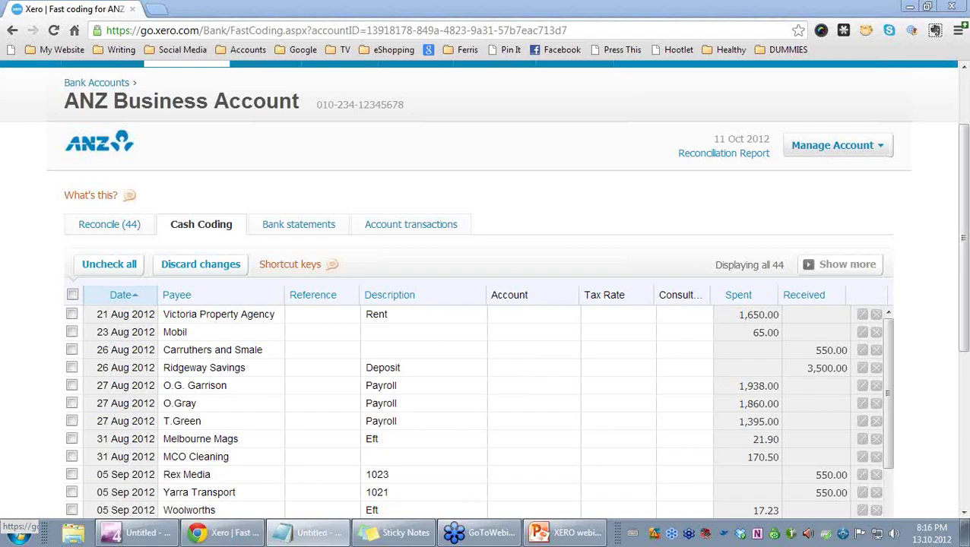
Switch to Sticky Notes, delete the four pink cell-navigation notes and place the blue row-ticking note over the account heading
{"action": "key", "text": "alt+Tab"}
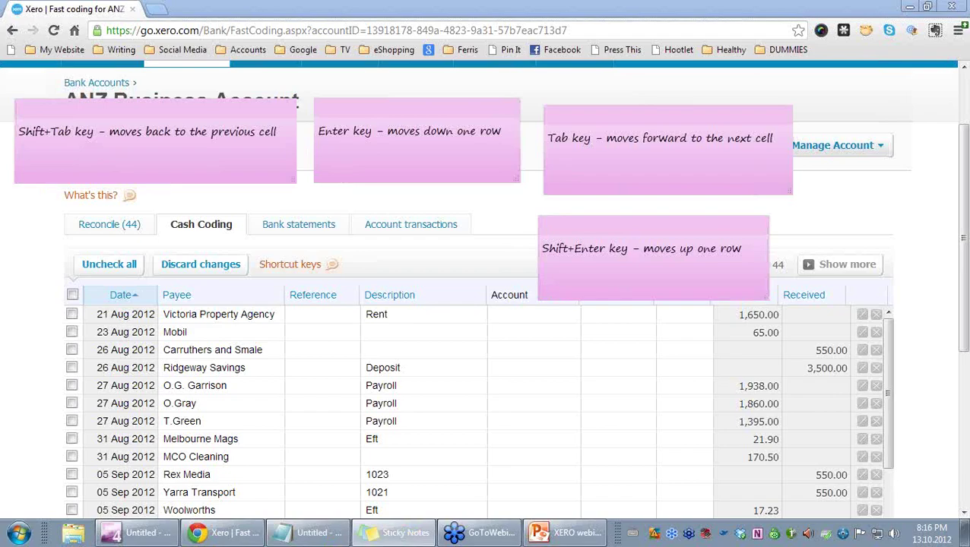
{"action": "left_click", "coordinate": [607, 112]}
{"action": "key", "text": "ctrl+d"}
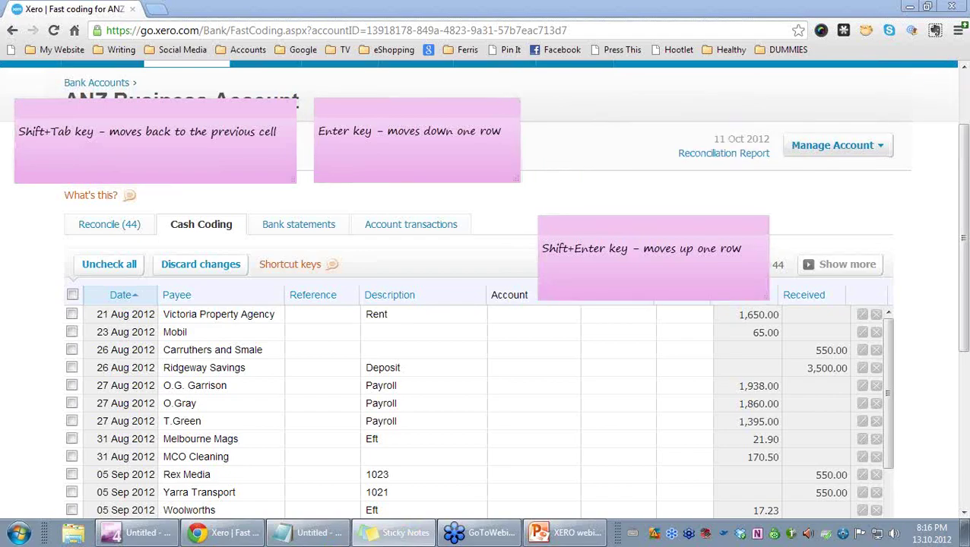
{"action": "left_click", "coordinate": [646, 222]}
{"action": "key", "text": "ctrl+d"}
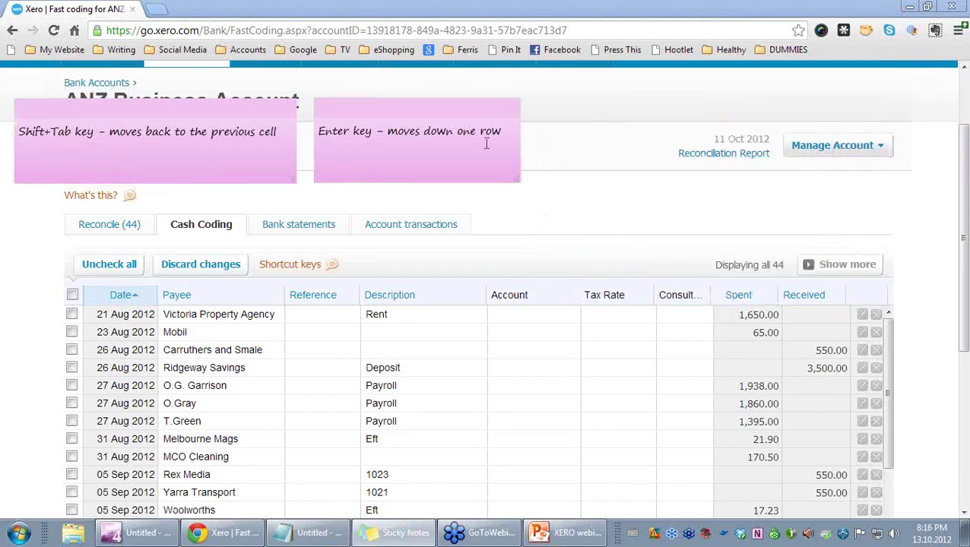
{"action": "left_click", "coordinate": [438, 114]}
{"action": "key", "text": "ctrl+d"}
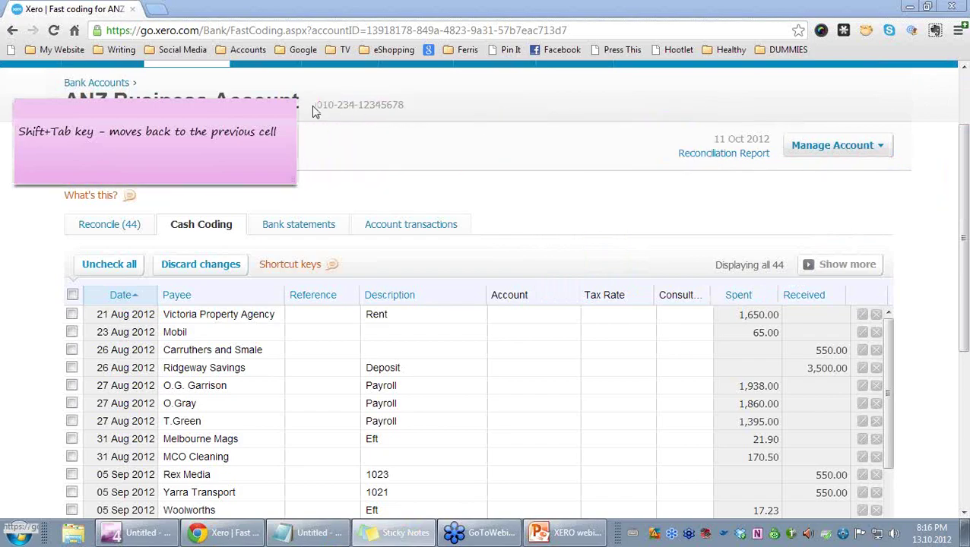
{"action": "left_click", "coordinate": [265, 113]}
{"action": "key", "text": "ctrl+d"}
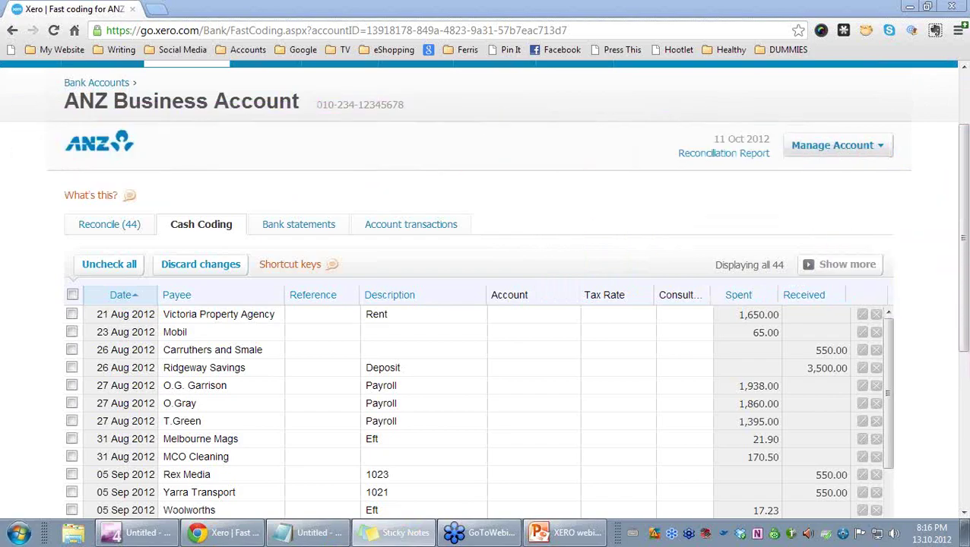
{"action": "left_click_drag", "start_coordinate": [357, 103], "coordinate": [197, 97]}
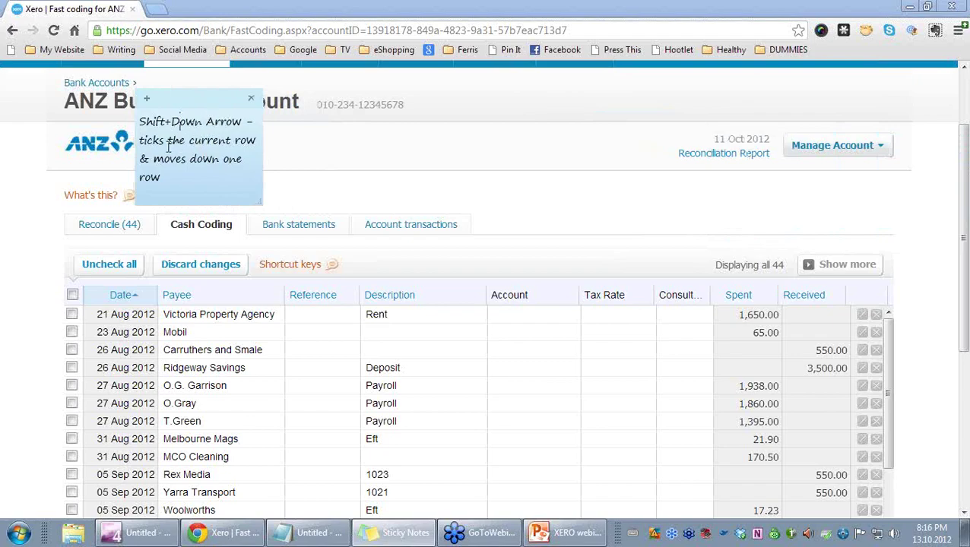
Select the first four statement lines, from Victoria Property Agency on 21 Aug 2012 to Ridgeway Savings on 26 Aug 2012
{"action": "left_click", "coordinate": [72, 296]}
{"action": "left_click", "coordinate": [72, 296]}
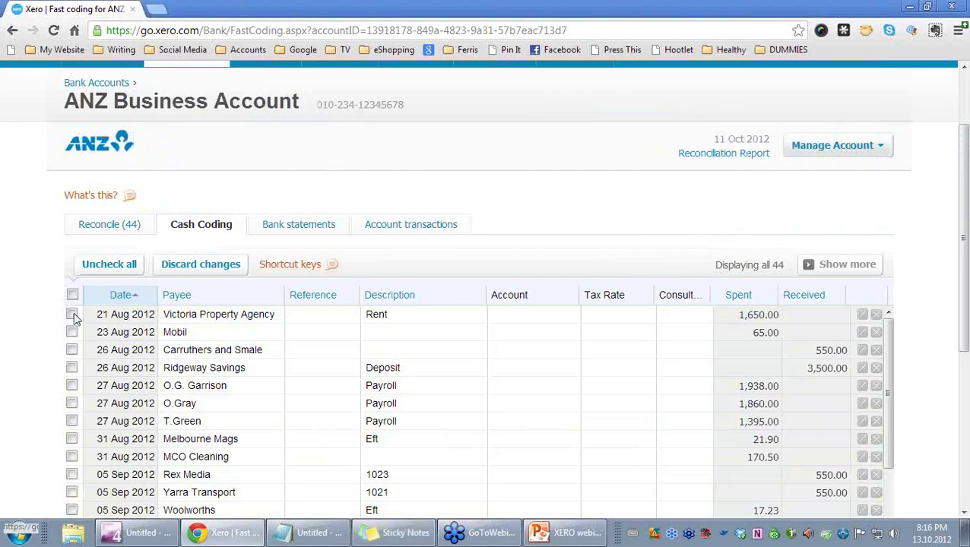
{"action": "left_click", "coordinate": [262, 316]}
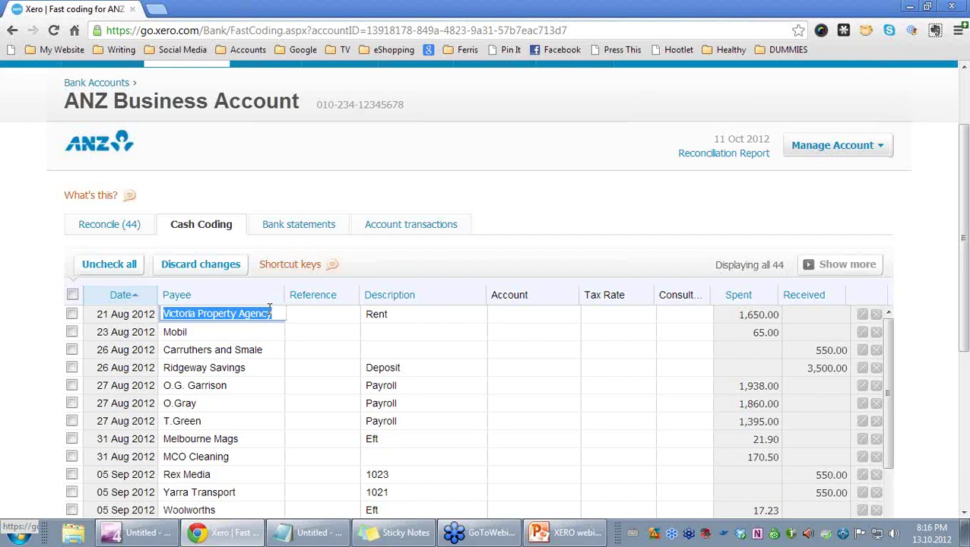
{"action": "key", "text": "Return"}
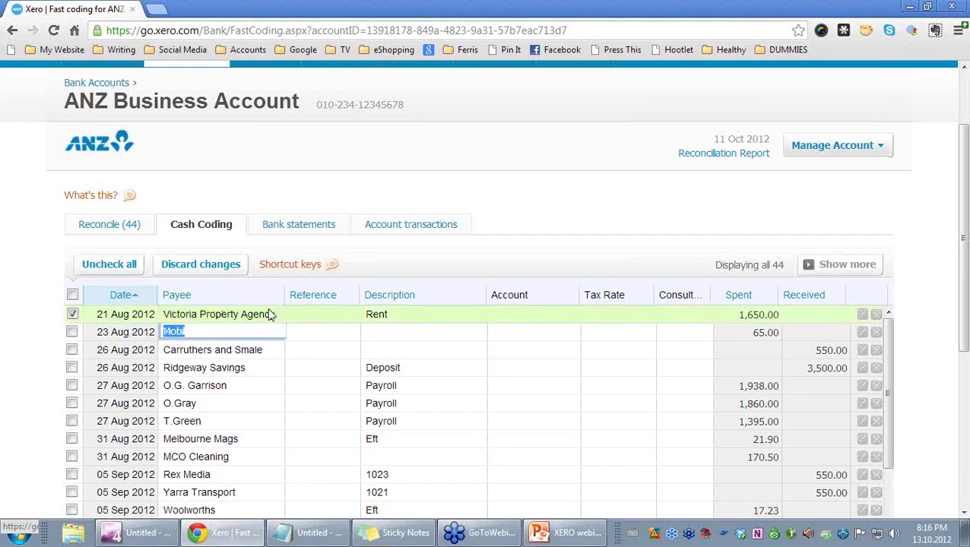
{"action": "key", "text": "Return"}
{"action": "key", "text": "Return"}
{"action": "key", "text": "Return"}
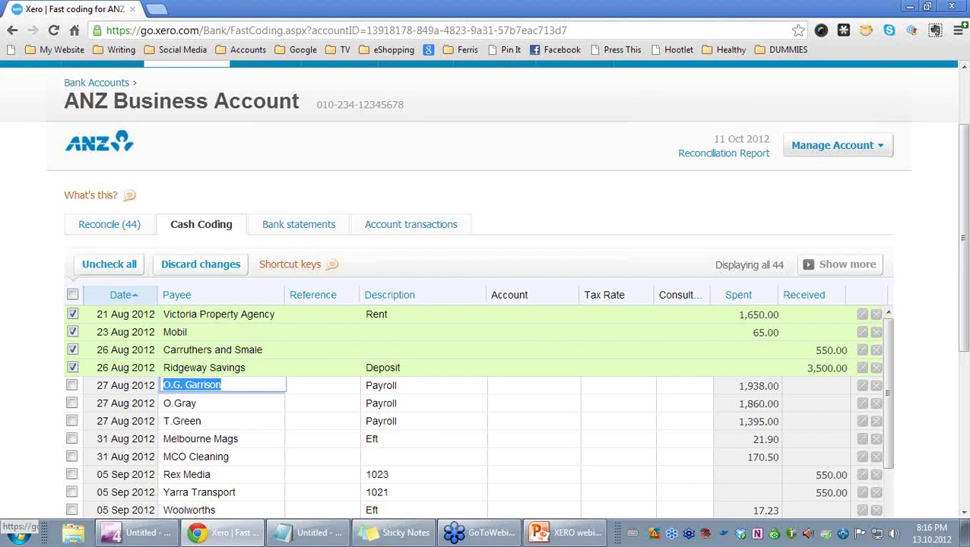
Place the blue note about copying coding from the row above beside the first note, and deselect the four statement lines
{"action": "left_click_drag", "start_coordinate": [645, 200], "coordinate": [414, 132]}
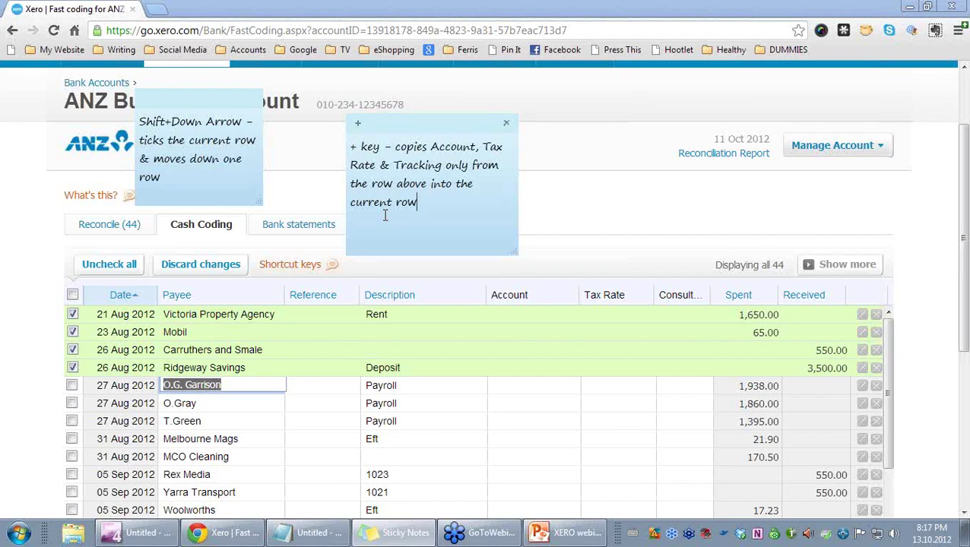
{"action": "left_click", "coordinate": [72, 314]}
{"action": "left_click", "coordinate": [72, 333]}
{"action": "left_click", "coordinate": [73, 349]}
{"action": "left_click", "coordinate": [73, 367]}
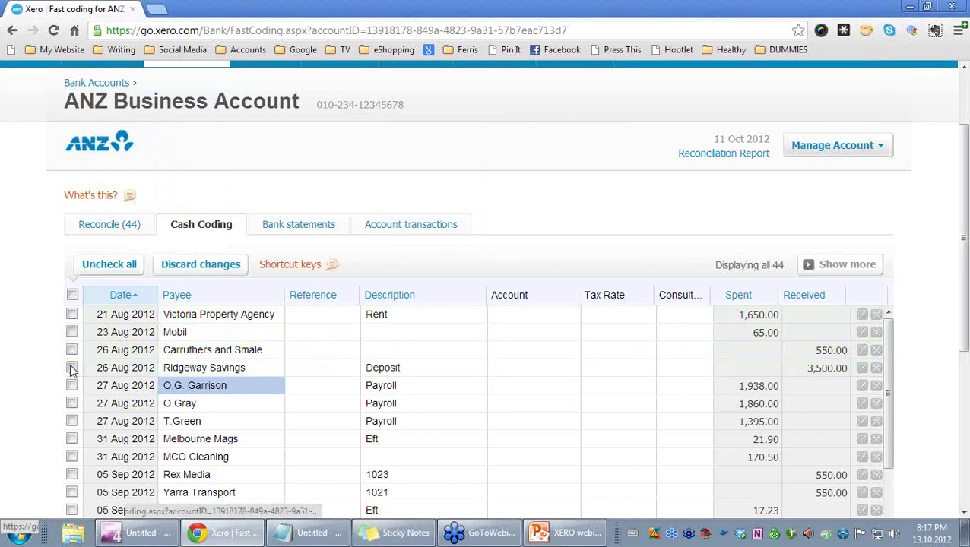
Code the 21 Aug 2012 Victoria Property Agency line to account 469 - Rent and enter the reference St Kilda office
{"action": "left_click", "coordinate": [554, 315]}
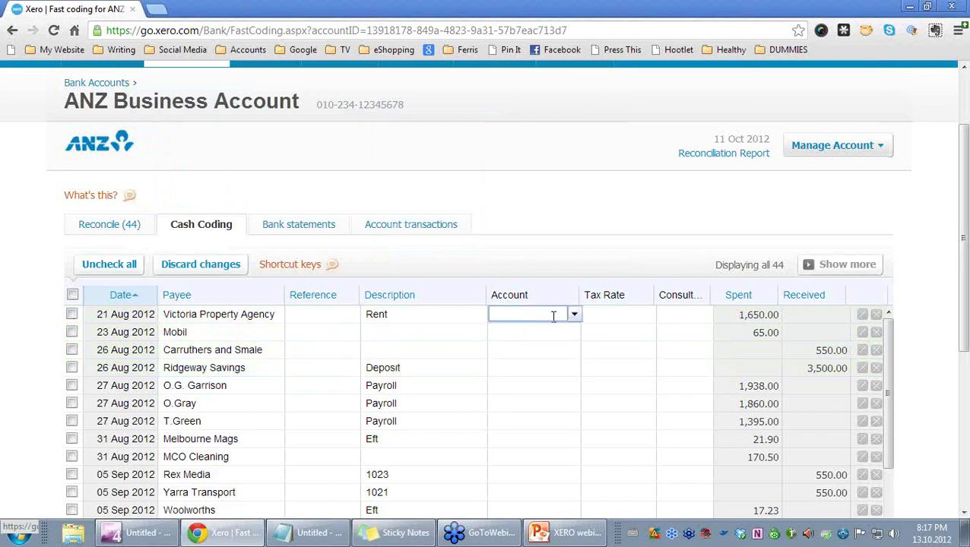
{"action": "type", "text": "rent"}
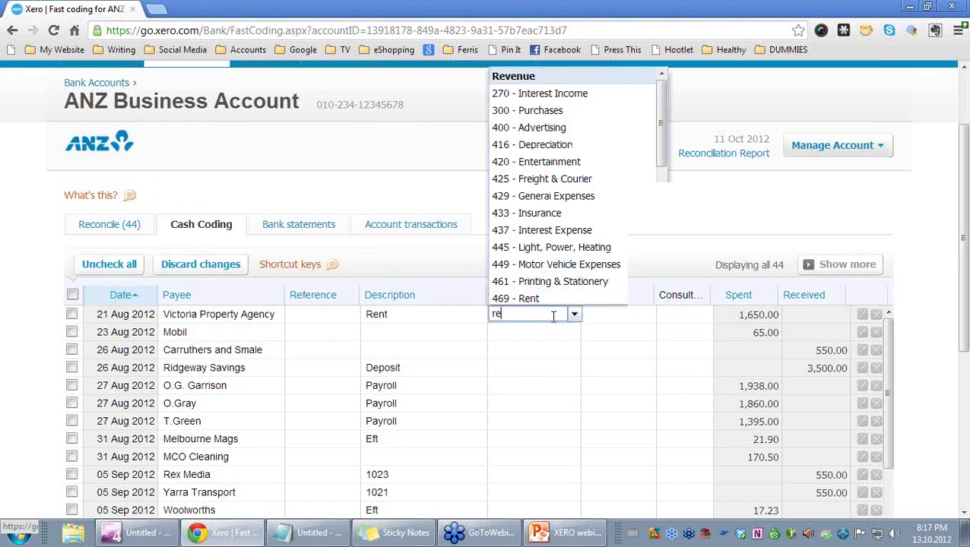
{"action": "left_click", "coordinate": [559, 332]}
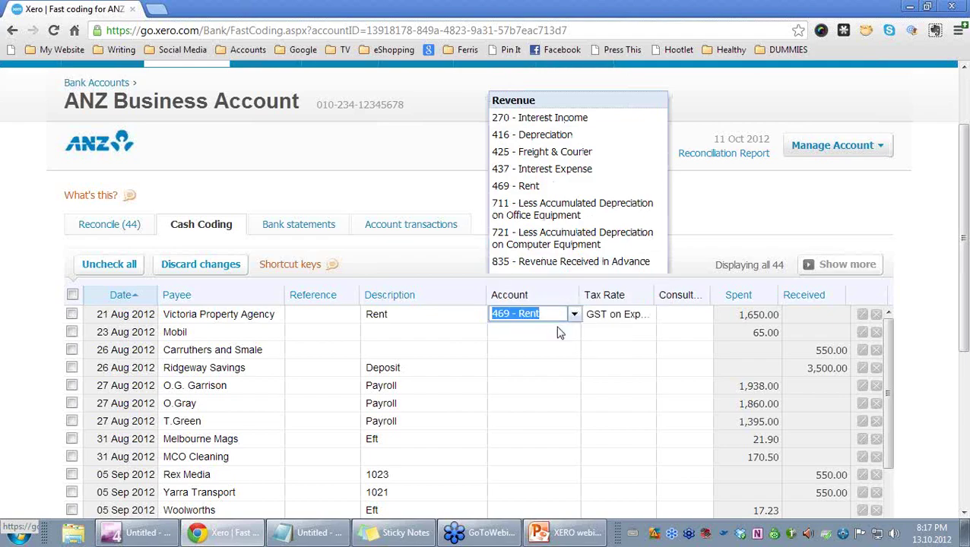
{"action": "left_click", "coordinate": [320, 314]}
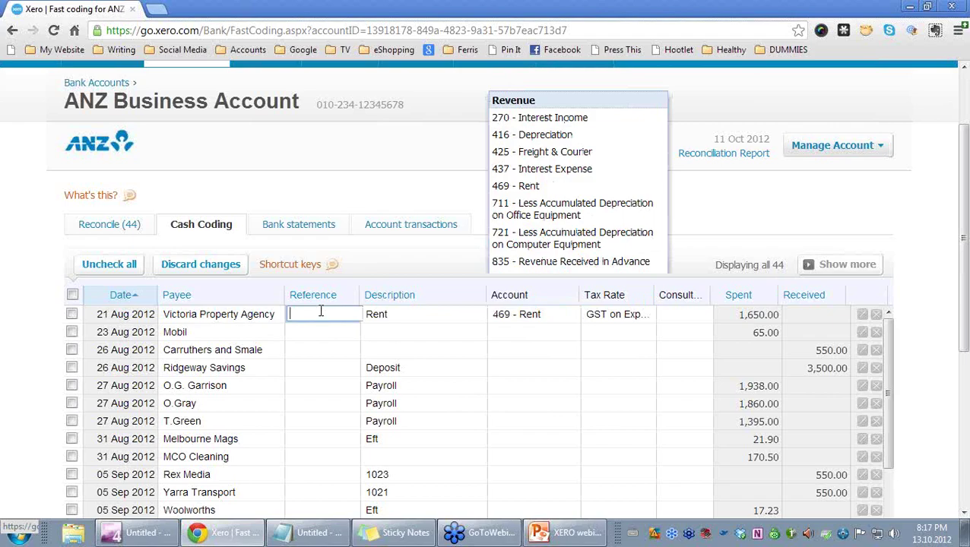
{"action": "type", "text": "St Kilda office"}
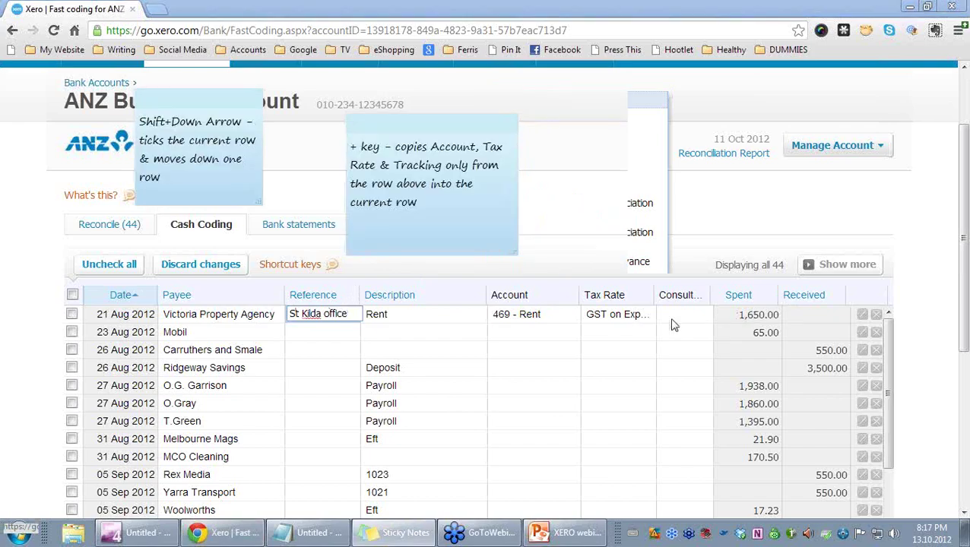
{"action": "left_click", "coordinate": [454, 316]}
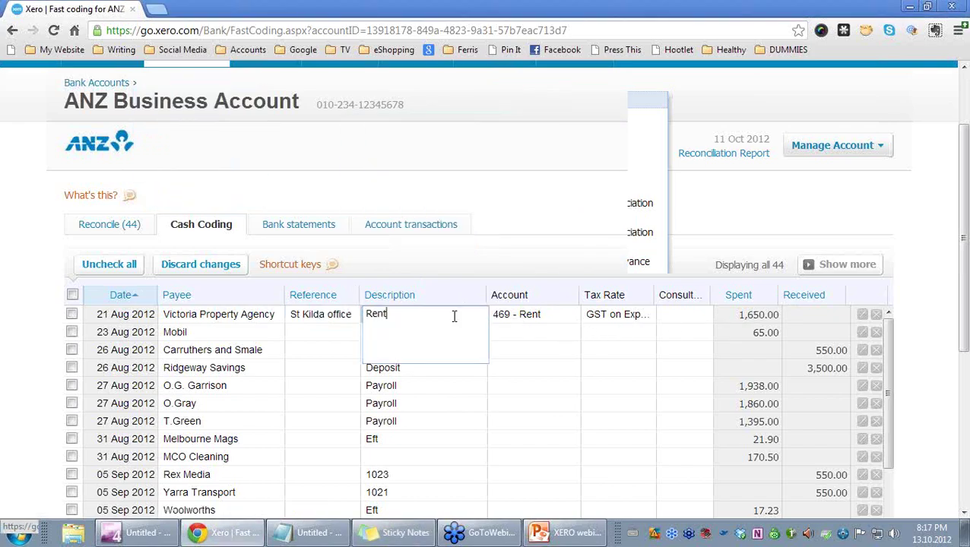
Copy the payee Mobil from the 23 Aug 2012 line into the two 26 Aug 2012 lines
{"action": "left_click", "coordinate": [246, 315]}
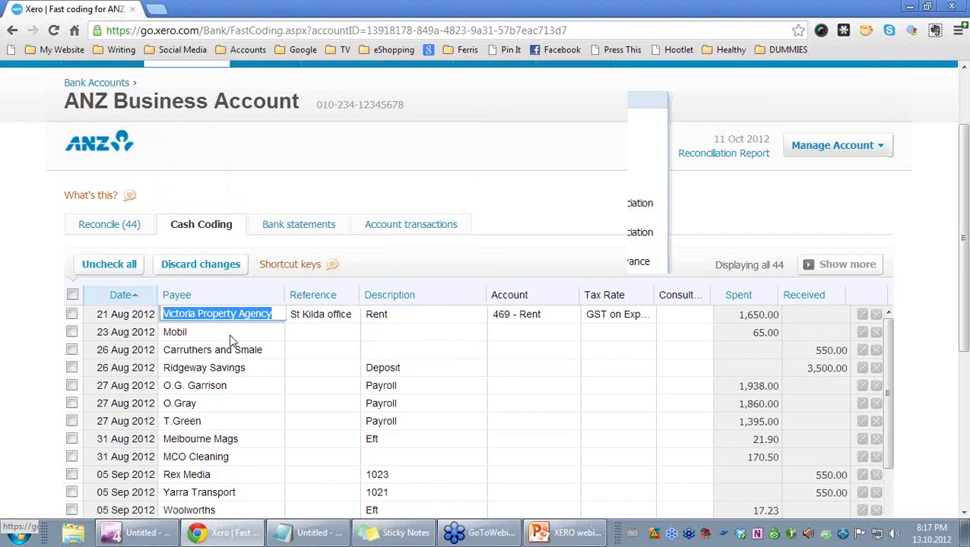
{"action": "left_click", "coordinate": [231, 336]}
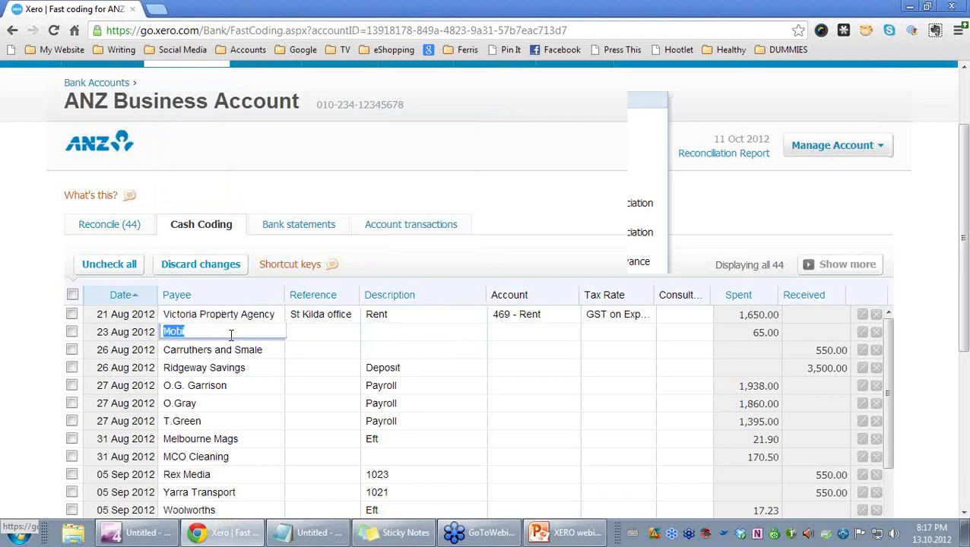
{"action": "key", "text": "ctrl+c"}
{"action": "key", "text": "Down"}
{"action": "key", "text": "ctrl+v"}
{"action": "key", "text": "Down"}
{"action": "key", "text": "Down"}
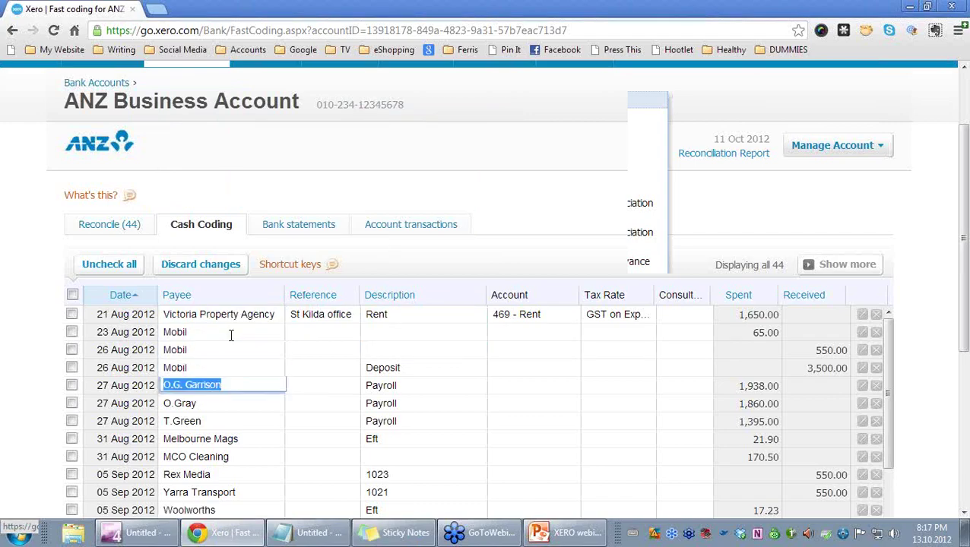
Copy the payee Mobil into the first two 27 Aug 2012 lines and the 469 - Rent coding down through the third
{"action": "key", "text": "ctrl+v"}
{"action": "key", "text": "Down"}
{"action": "key", "text": "ctrl+v"}
{"action": "key", "text": "Down"}
{"action": "key", "text": "Down"}
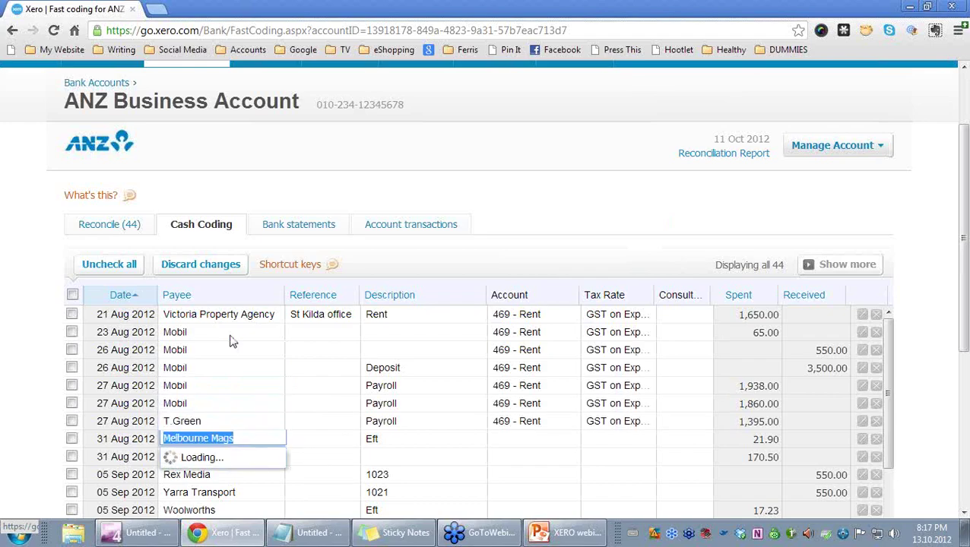
Change the account of the 23 Aug 2012 Mobil line to 493 - Travel - National
{"action": "scroll", "coordinate": [233, 341], "scroll_direction": "down", "scroll_amount": 2}
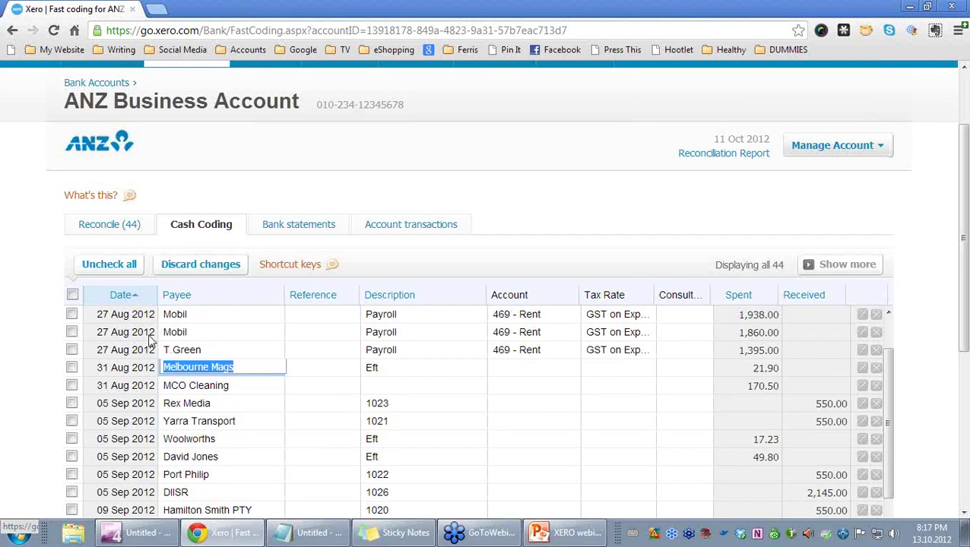
{"action": "scroll", "coordinate": [150, 342], "scroll_direction": "down", "scroll_amount": 2}
{"action": "scroll", "coordinate": [213, 403], "scroll_direction": "up", "scroll_amount": 6}
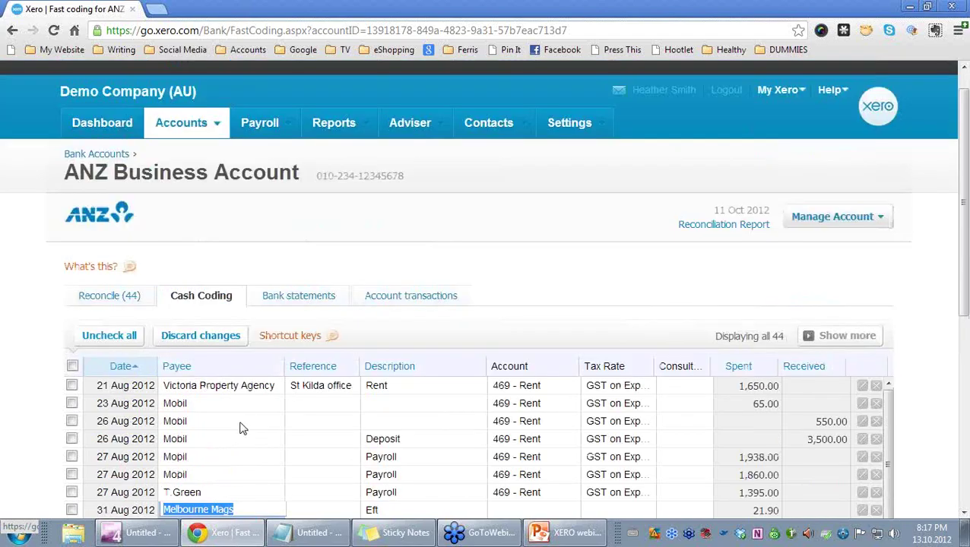
{"action": "scroll", "coordinate": [238, 428], "scroll_direction": "down", "scroll_amount": 2}
{"action": "scroll", "coordinate": [238, 428], "scroll_direction": "up", "scroll_amount": 2}
{"action": "left_click", "coordinate": [223, 403]}
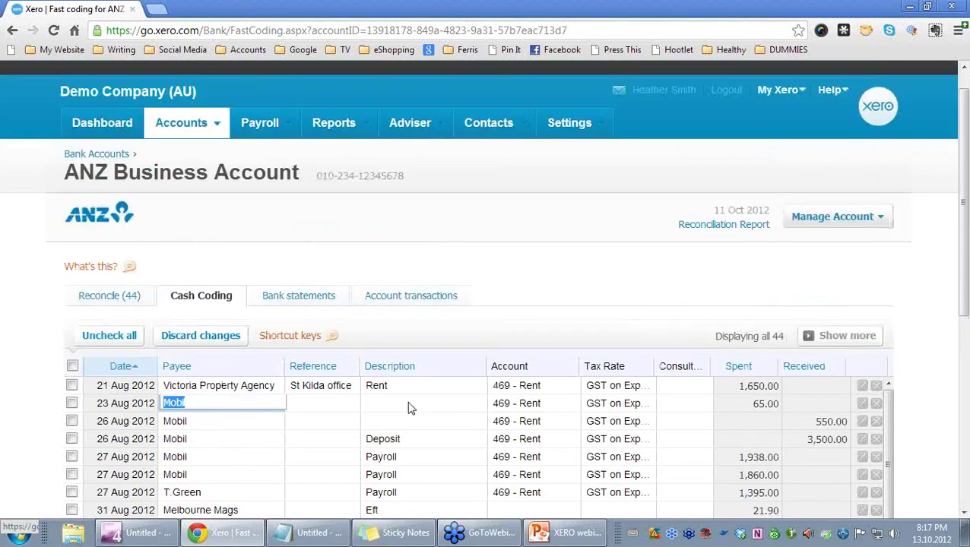
{"action": "left_click", "coordinate": [562, 407]}
{"action": "left_click", "coordinate": [575, 404]}
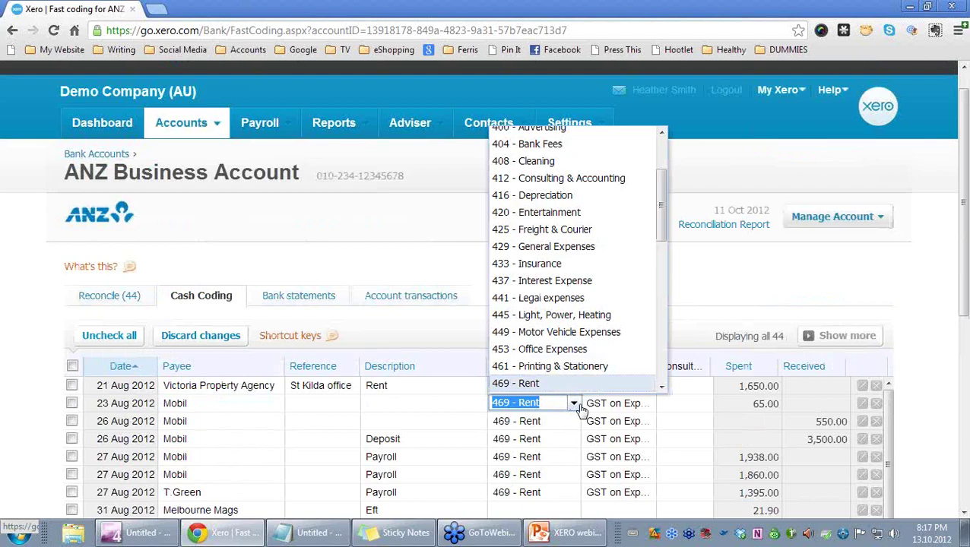
{"action": "type", "text": "pt"}
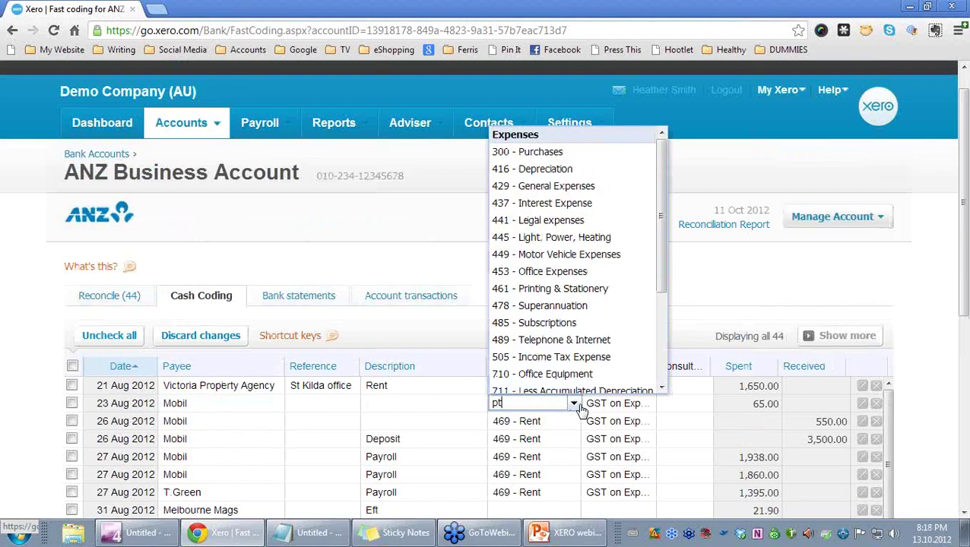
{"action": "key", "text": "BackSpace"}
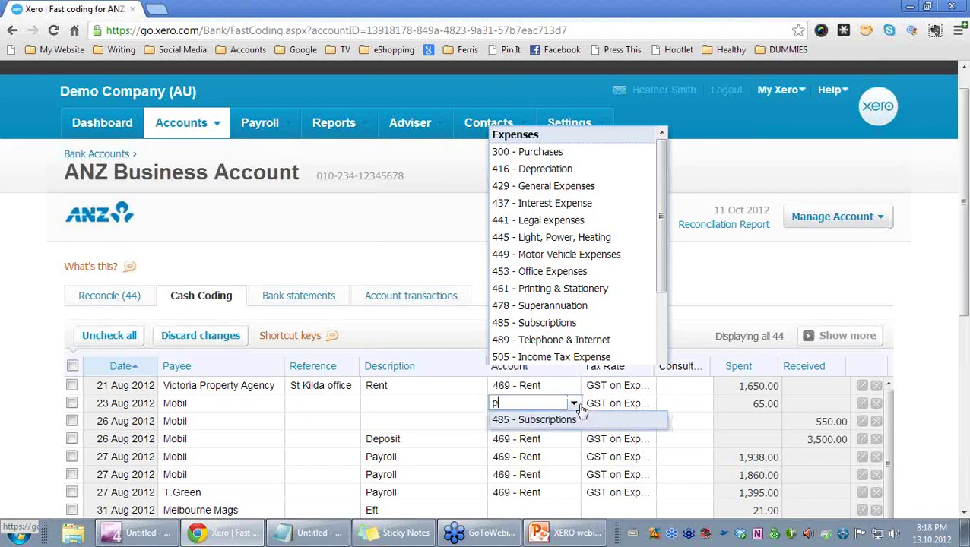
{"action": "type", "text": "etro"}
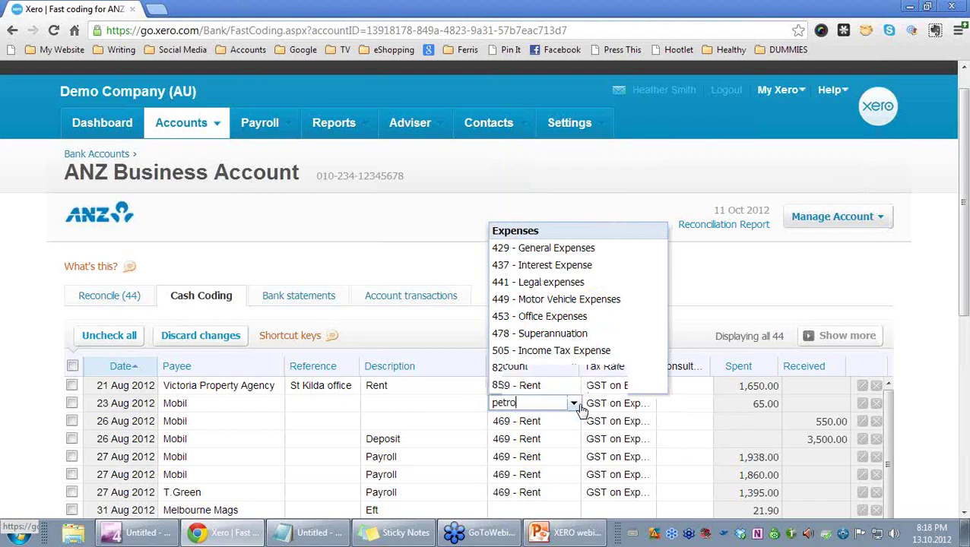
{"action": "key", "text": "BackSpace"}
{"action": "key", "text": "BackSpace"}
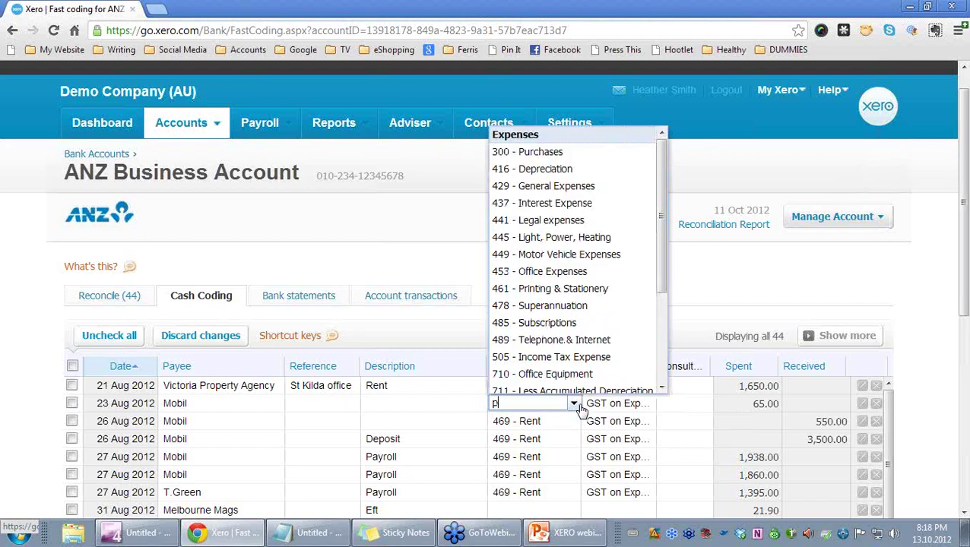
{"action": "key", "text": "BackSpace"}
{"action": "type", "text": "tra"}
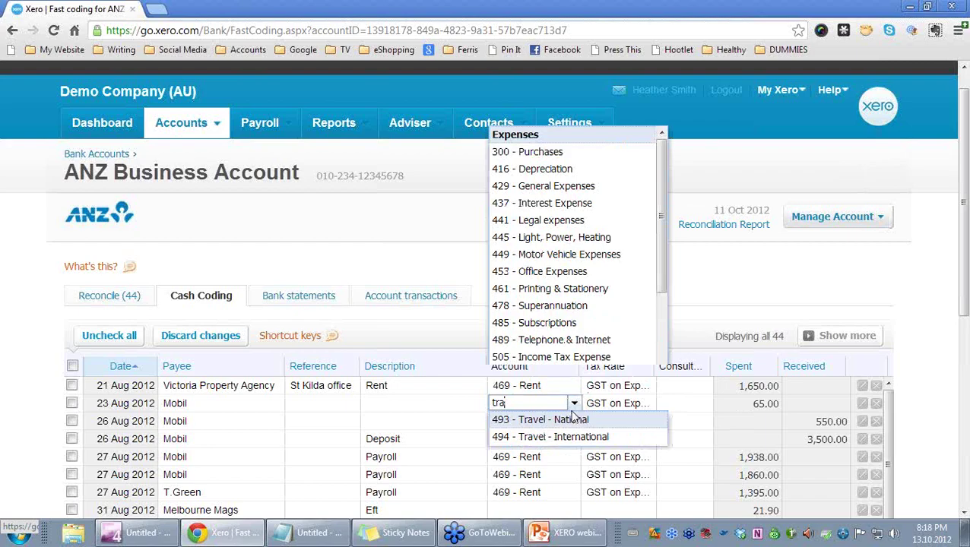
{"action": "left_click", "coordinate": [573, 419]}
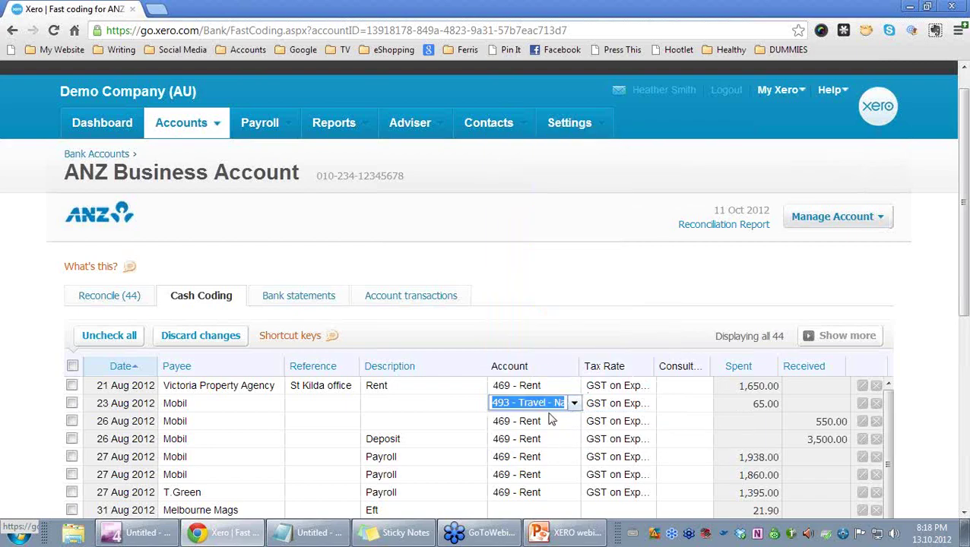
Try to move the travel coding down from the 23 Aug 2012 Mobil line, and re-enter 493 - Travel - National as its account
{"action": "key", "text": "Down"}
{"action": "key", "text": "Down"}
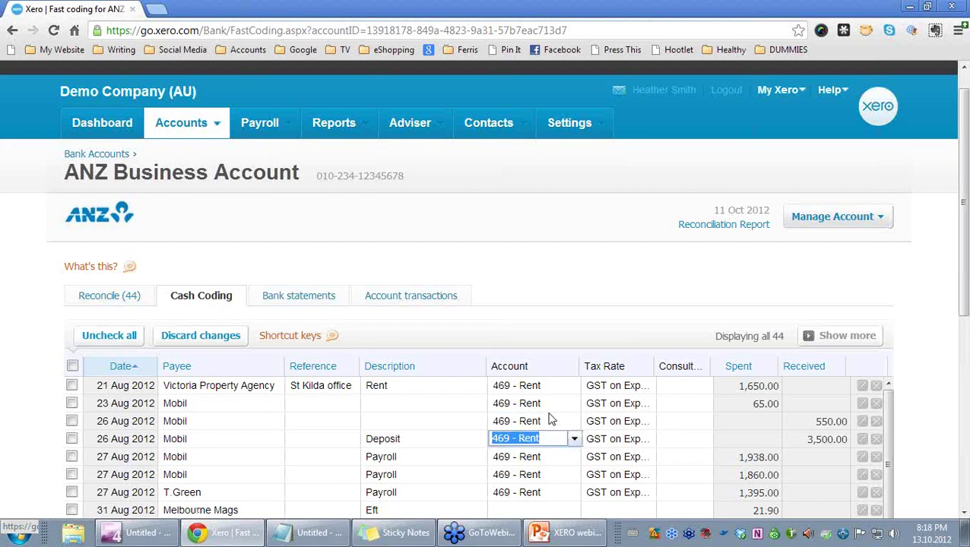
{"action": "left_click", "coordinate": [555, 402]}
{"action": "type", "text": "tra"}
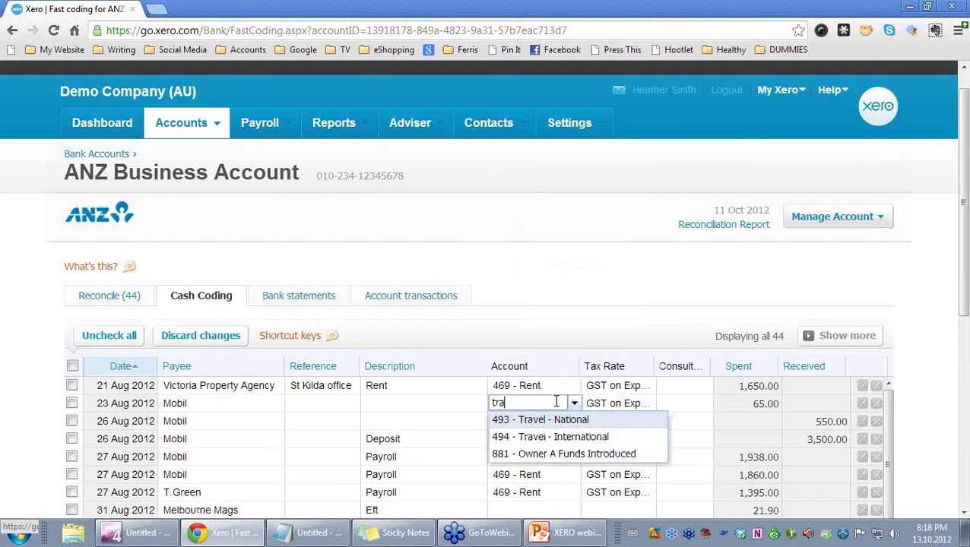
{"action": "left_click", "coordinate": [560, 418]}
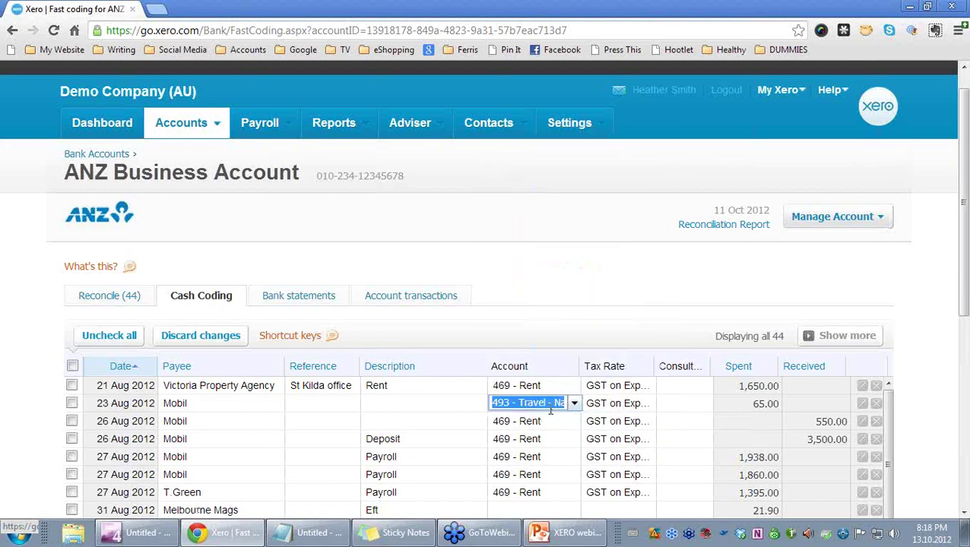
Try again to carry the 23 Aug 2012 line's account down to the next line, and reset it to 493 - Travel - National
{"action": "left_click", "coordinate": [431, 403]}
{"action": "left_click", "coordinate": [523, 409]}
{"action": "key", "text": "Down"}
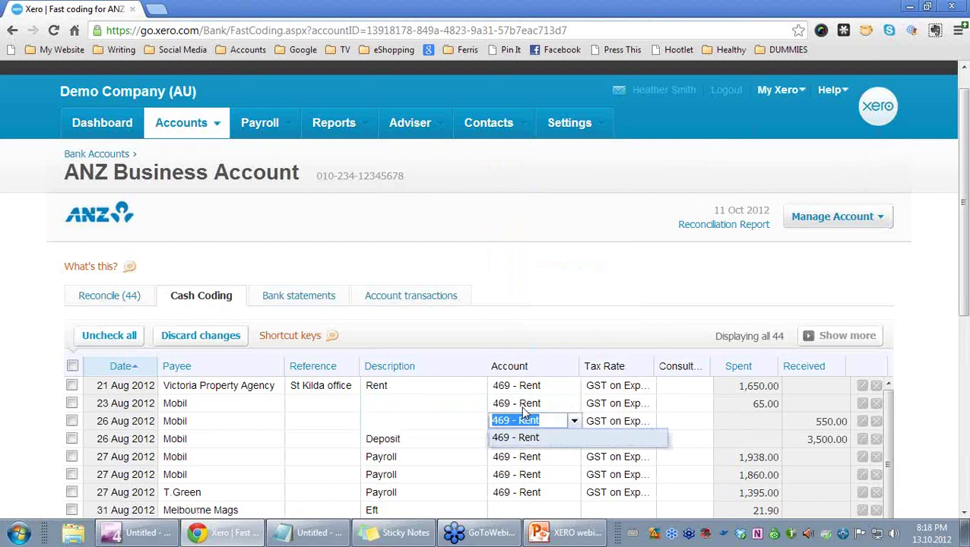
{"action": "key", "text": "Down"}
{"action": "key", "text": "Up"}
{"action": "key", "text": "Up"}
{"action": "left_click", "coordinate": [401, 408]}
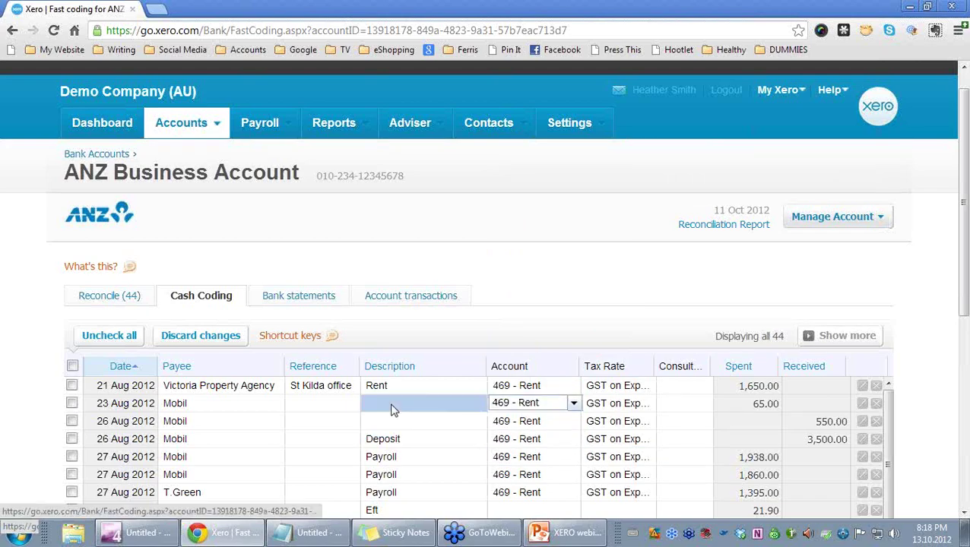
{"action": "left_click", "coordinate": [520, 409]}
{"action": "type", "text": "tr"}
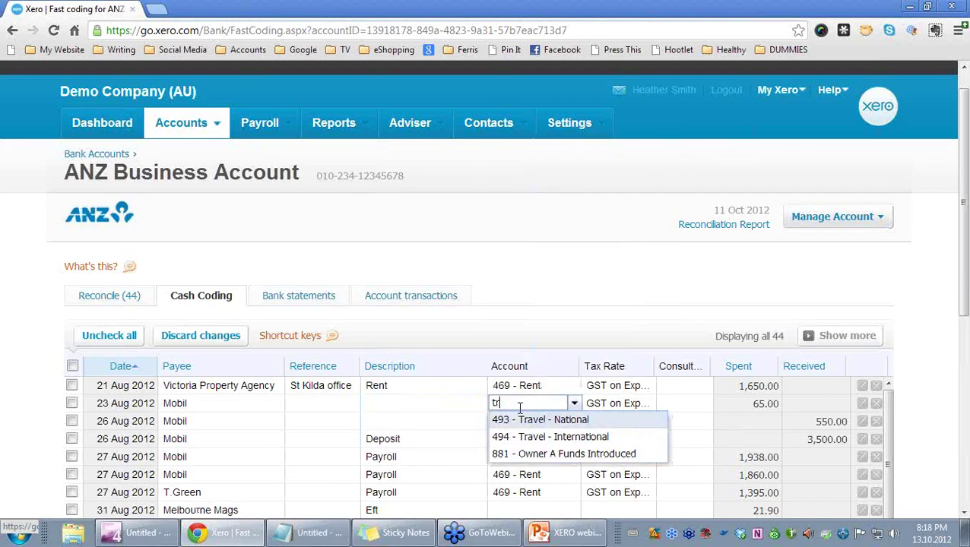
{"action": "left_click", "coordinate": [526, 421]}
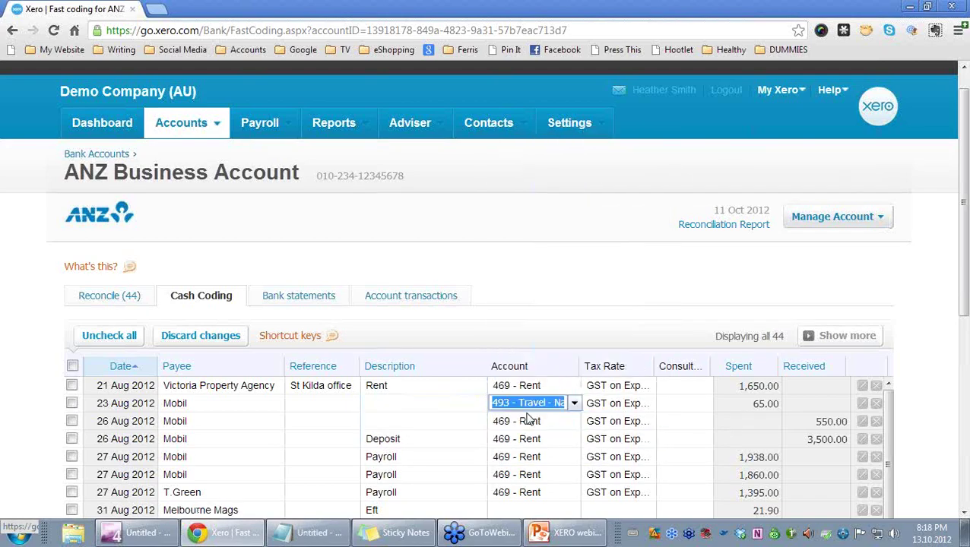
Set the account of the 23 Aug 2012 Mobil line to 493 - Travel - National
{"action": "scroll", "coordinate": [511, 409], "scroll_direction": "down", "scroll_amount": 3}
{"action": "scroll", "coordinate": [487, 396], "scroll_direction": "up", "scroll_amount": 4}
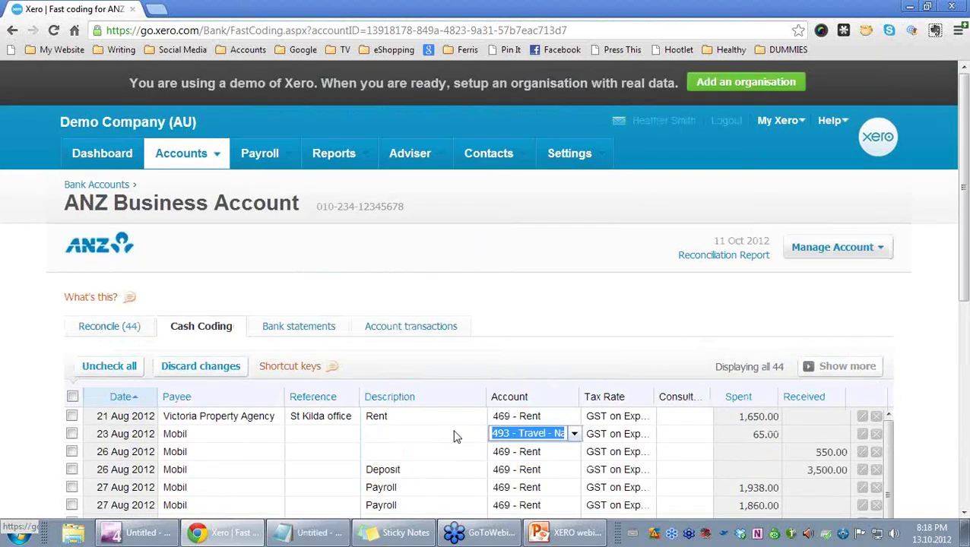
{"action": "left_click", "coordinate": [238, 434]}
{"action": "left_click", "coordinate": [238, 445]}
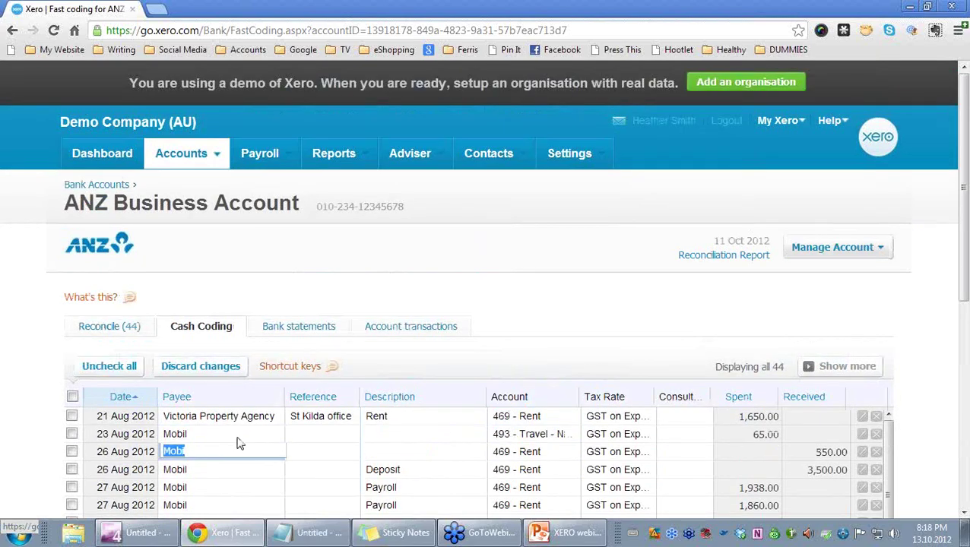
{"action": "left_click", "coordinate": [532, 434]}
{"action": "type", "text": "trav"}
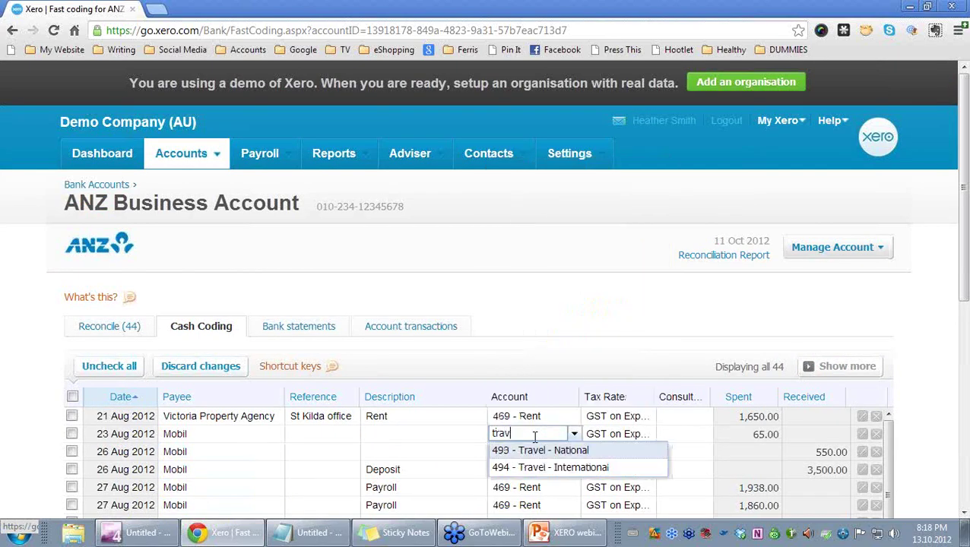
{"action": "left_click", "coordinate": [553, 455]}
Copy the 493 - Travel - National coding down through the second 27 Aug 2012 line and the payee Mobil into the third
{"action": "left_click", "coordinate": [204, 449]}
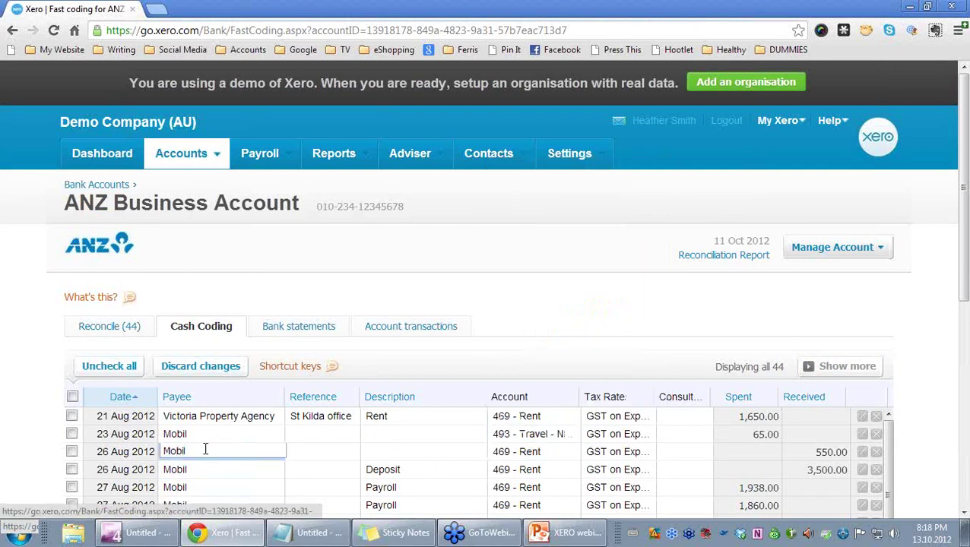
{"action": "key", "text": "Return"}
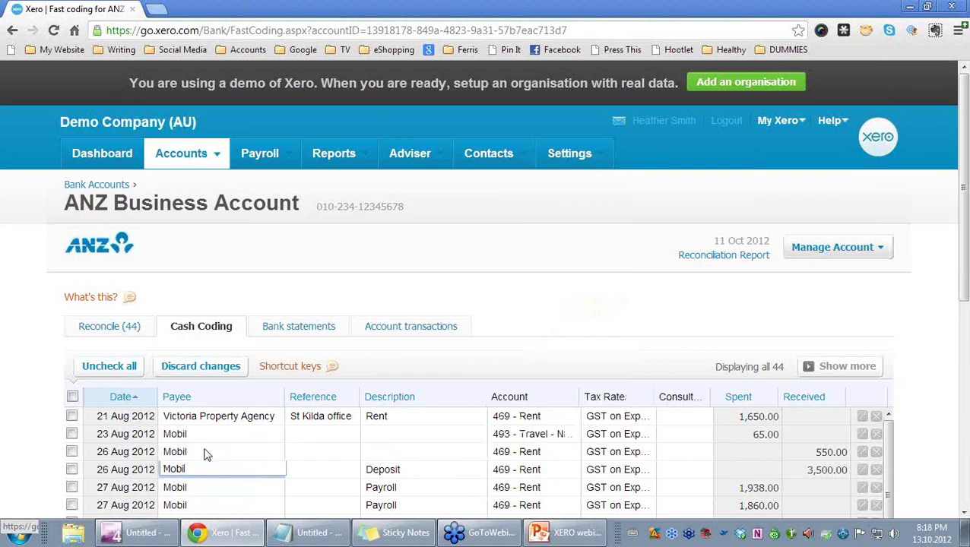
{"action": "key", "text": "Return"}
{"action": "key", "text": "Return"}
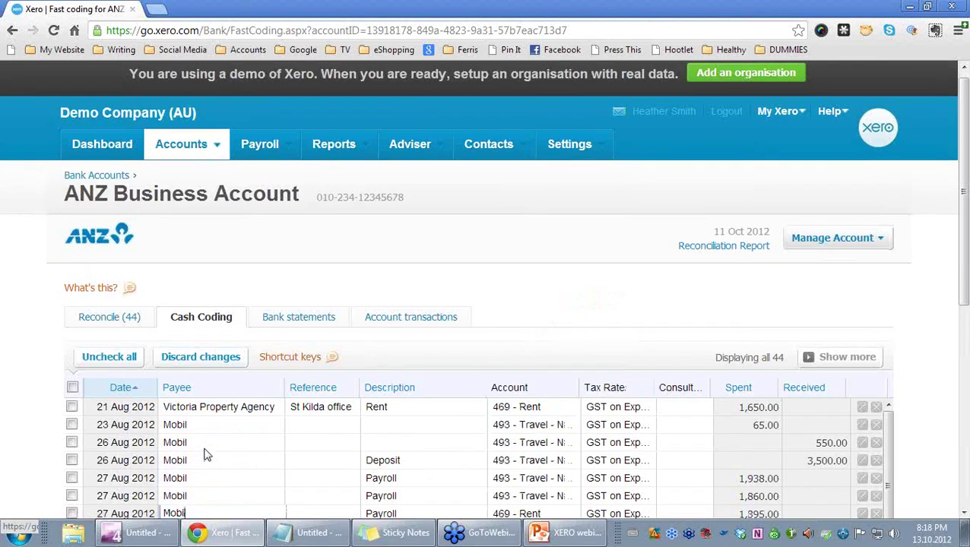
{"action": "key", "text": "Return"}
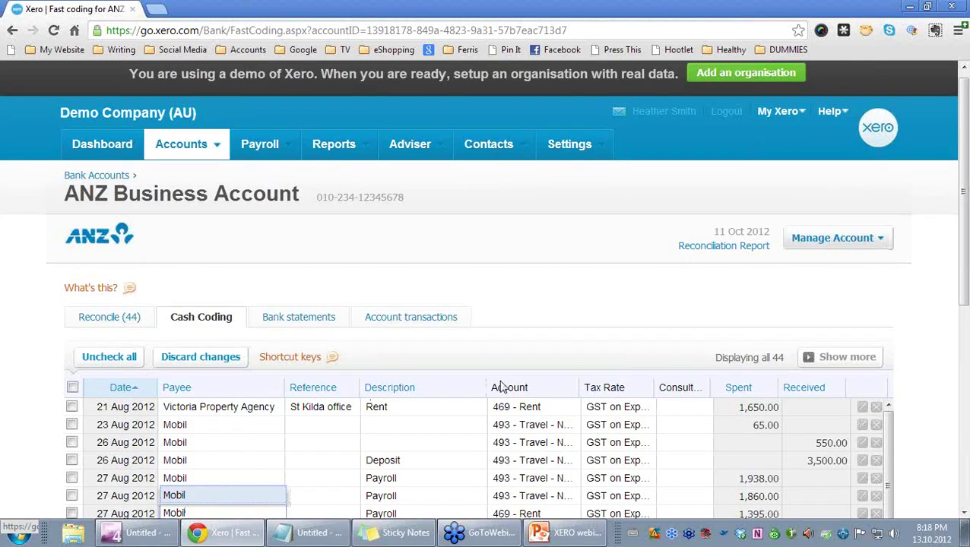
Widen the Account column of the cash coding list so the full account names fit
{"action": "left_click_drag", "start_coordinate": [580, 388], "coordinate": [643, 388]}
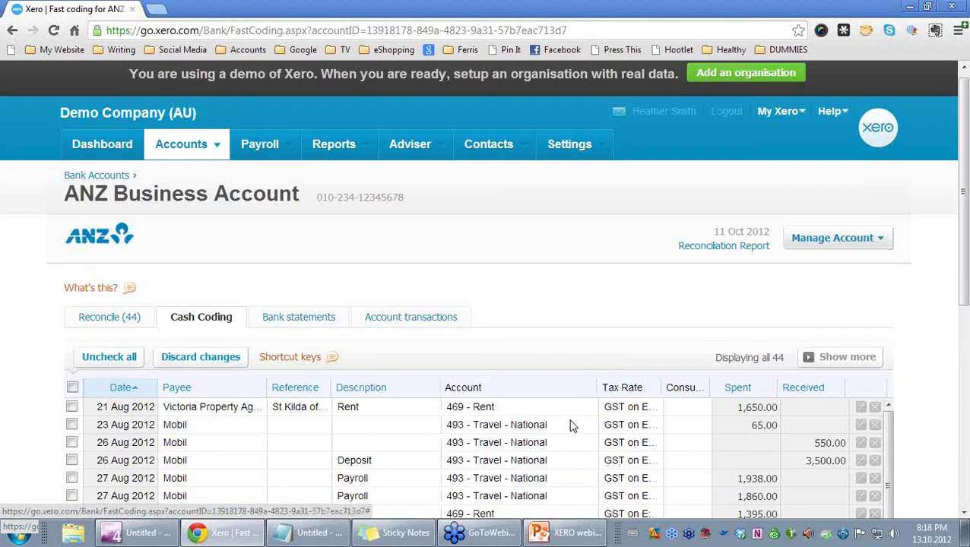
{"action": "scroll", "coordinate": [516, 441], "scroll_direction": "down", "scroll_amount": 5}
{"action": "scroll", "coordinate": [515, 441], "scroll_direction": "up", "scroll_amount": 5}
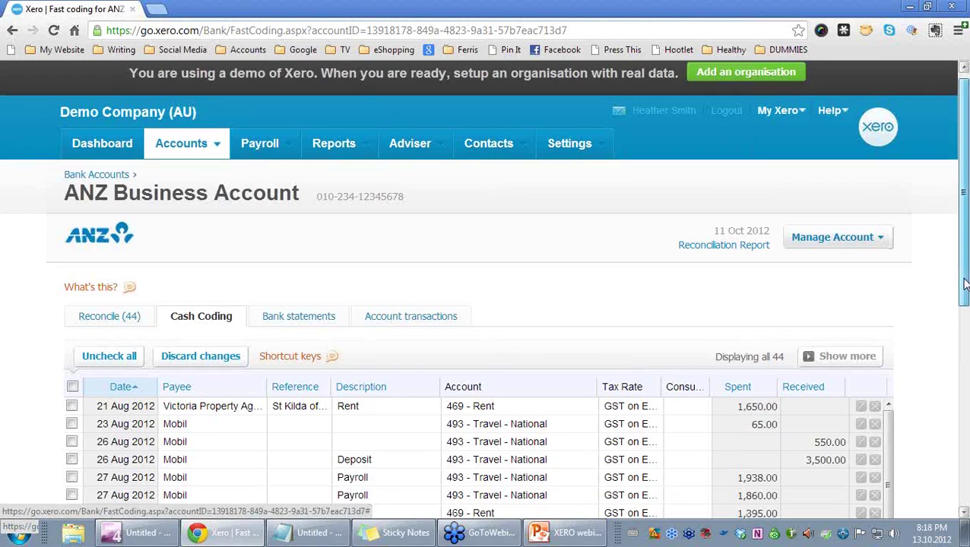
{"action": "left_click_drag", "start_coordinate": [963, 283], "coordinate": [954, 355]}
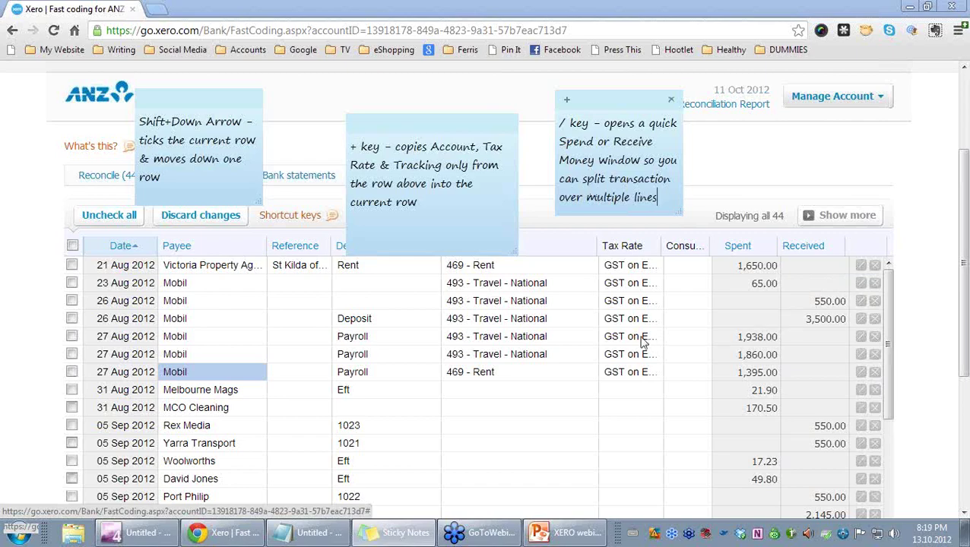
View the quick Spend Money window for the 31 Aug 2012 Melbourne Mags line and close it without saving
{"action": "type", "text": "/"}
{"action": "key", "text": "BackSpace"}
{"action": "left_click", "coordinate": [202, 391]}
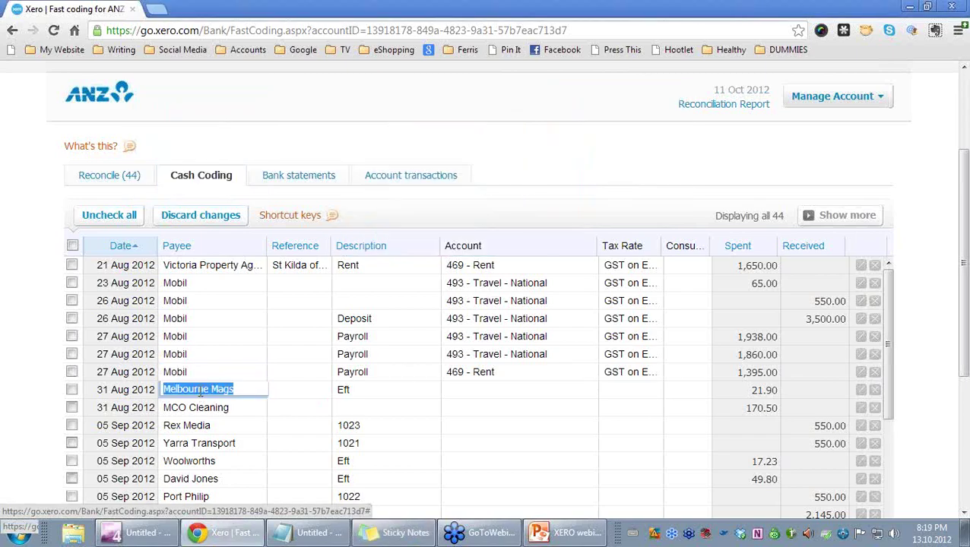
{"action": "left_click", "coordinate": [199, 389]}
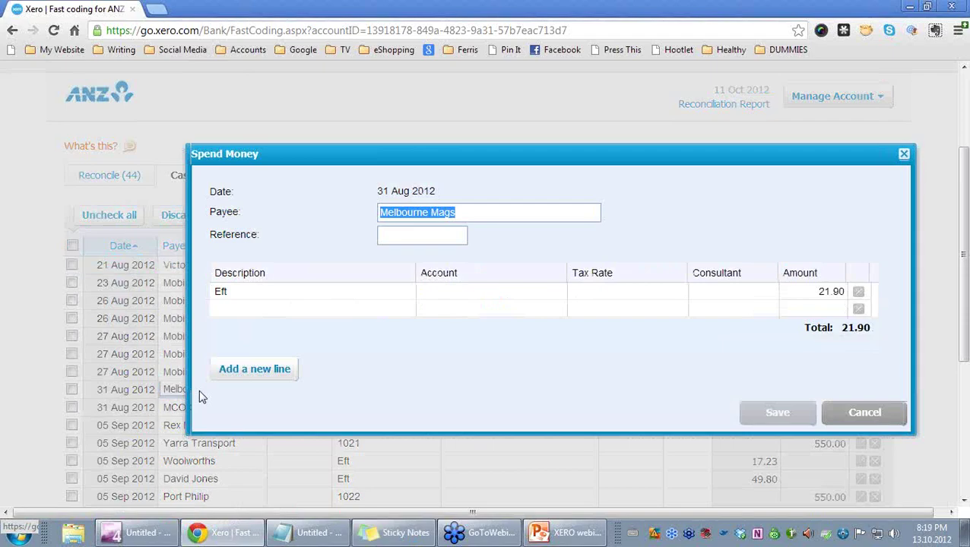
{"action": "left_click", "coordinate": [863, 414]}
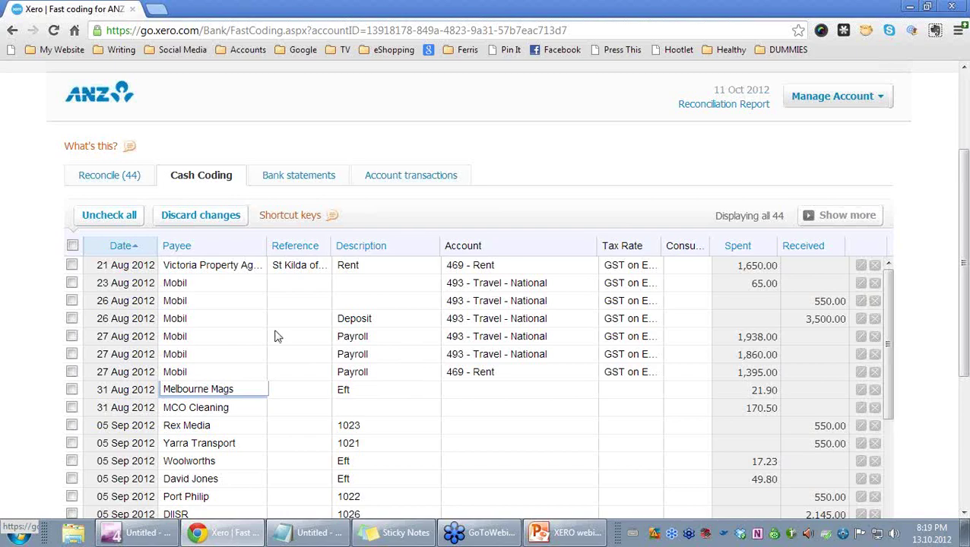
View the quick Receive Money window for the first 26 Aug 2012 Mobil line and close it without saving
{"action": "left_click", "coordinate": [234, 301]}
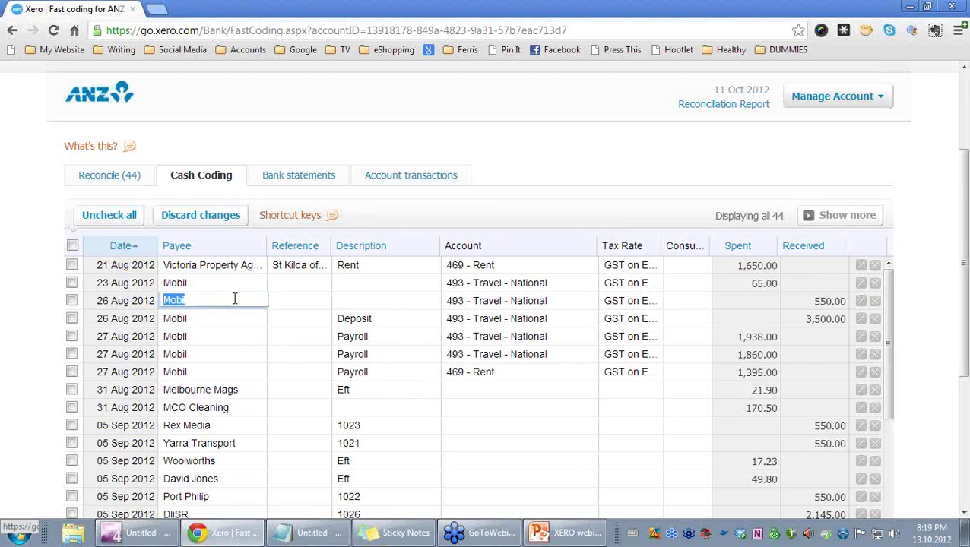
{"action": "left_click", "coordinate": [234, 299]}
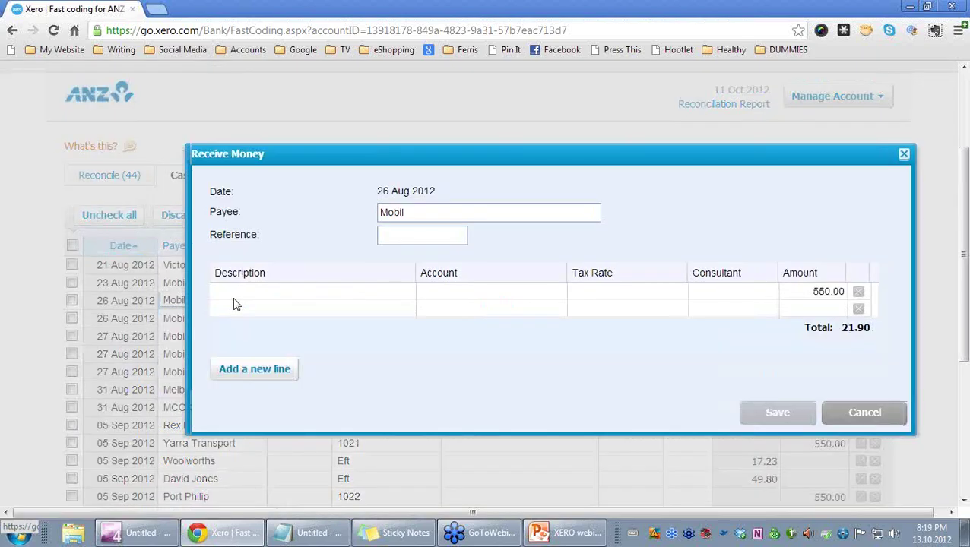
{"action": "left_click", "coordinate": [858, 415]}
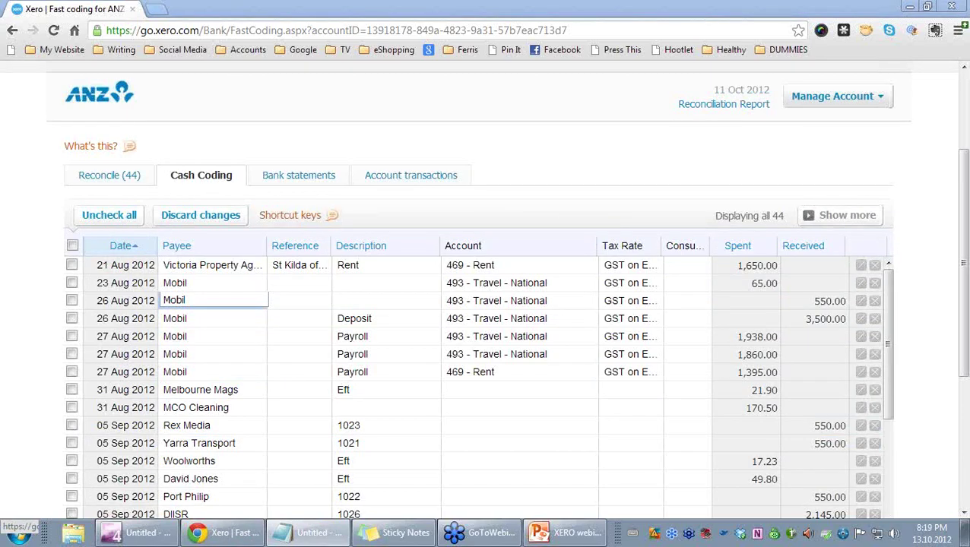
Switch to Sticky Notes and place the Alt+Down Arrow note beside the other shortcut notes
{"action": "left_click", "coordinate": [395, 533]}
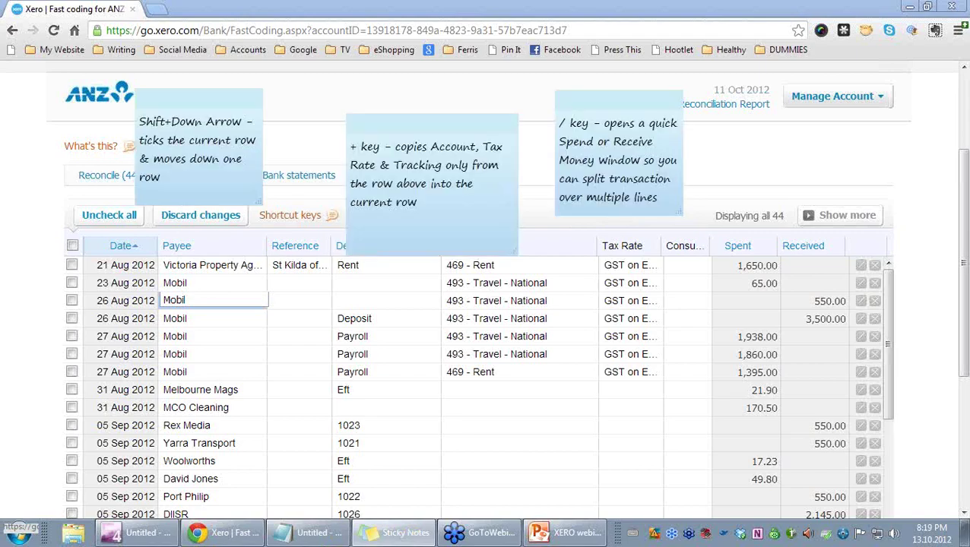
{"action": "left_click_drag", "start_coordinate": [939, 130], "coordinate": [818, 135]}
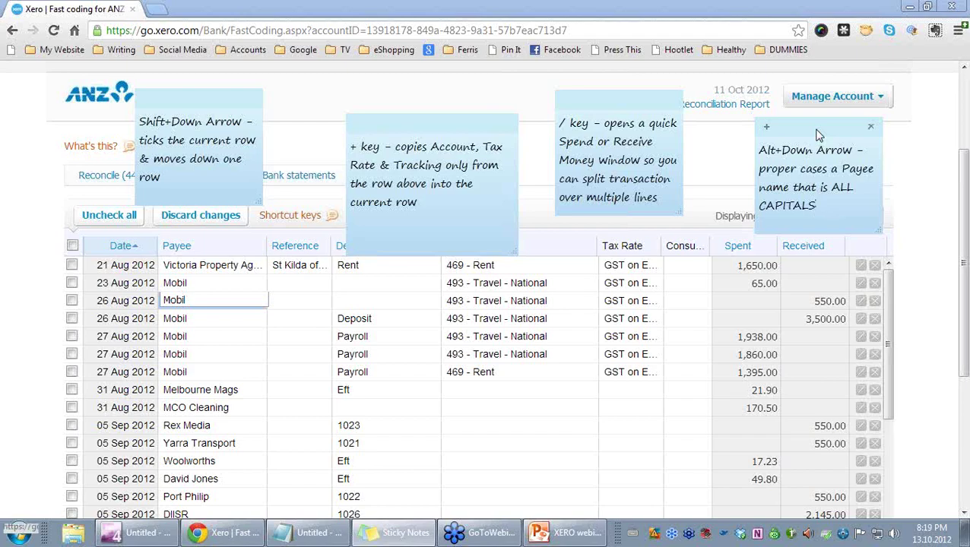
Look through the statement lines for a payee written in all capitals and select the 09 Sep 2012 DIISR payee
{"action": "left_click", "coordinate": [208, 407]}
{"action": "scroll", "coordinate": [207, 409], "scroll_direction": "down", "scroll_amount": 5}
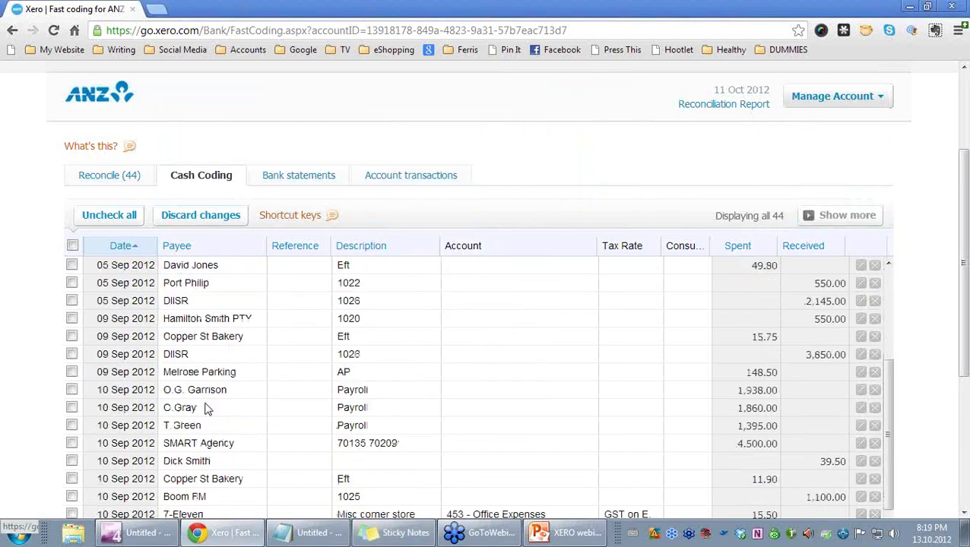
{"action": "scroll", "coordinate": [207, 409], "scroll_direction": "down", "scroll_amount": 2}
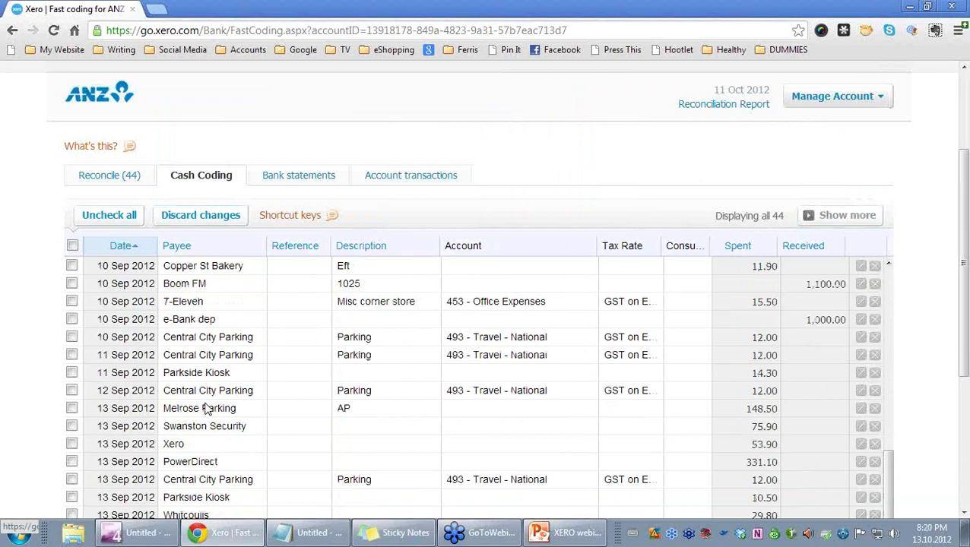
{"action": "scroll", "coordinate": [182, 368], "scroll_direction": "up", "scroll_amount": 3}
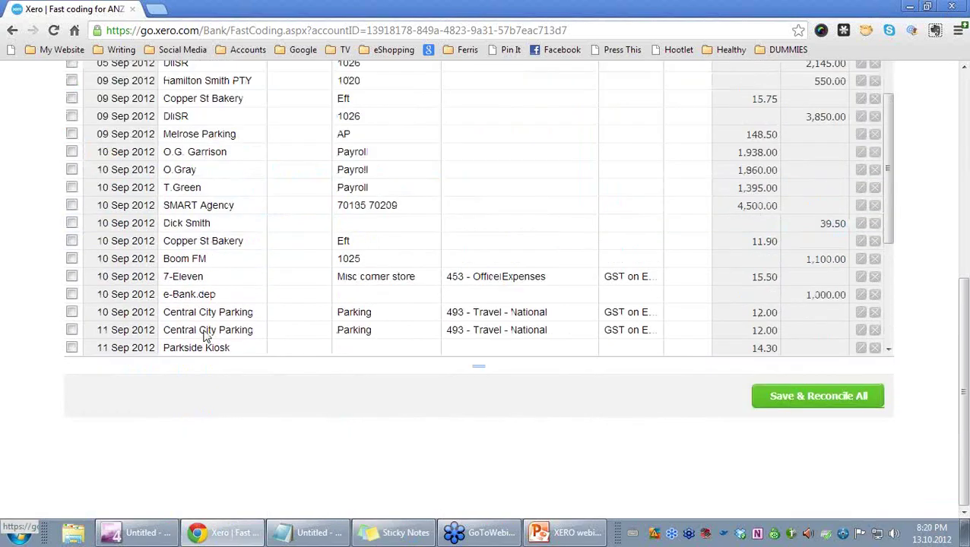
{"action": "scroll", "coordinate": [204, 336], "scroll_direction": "up", "scroll_amount": 2}
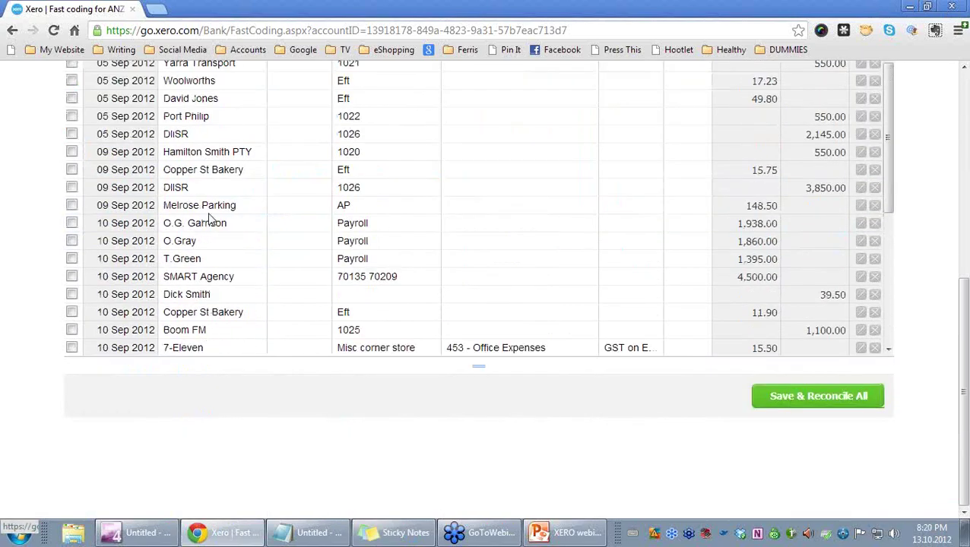
{"action": "scroll", "coordinate": [192, 190], "scroll_direction": "down", "scroll_amount": 2}
{"action": "scroll", "coordinate": [192, 190], "scroll_direction": "up", "scroll_amount": 3}
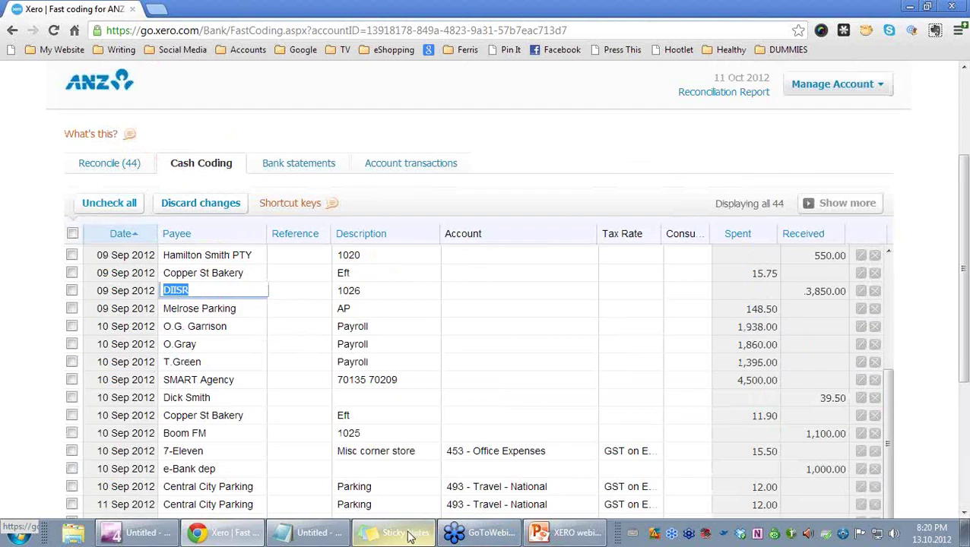
Reduce the maximized browser window and arrange it side by side with the Alt+Down Arrow sticky note
{"action": "double_click", "coordinate": [844, 9]}
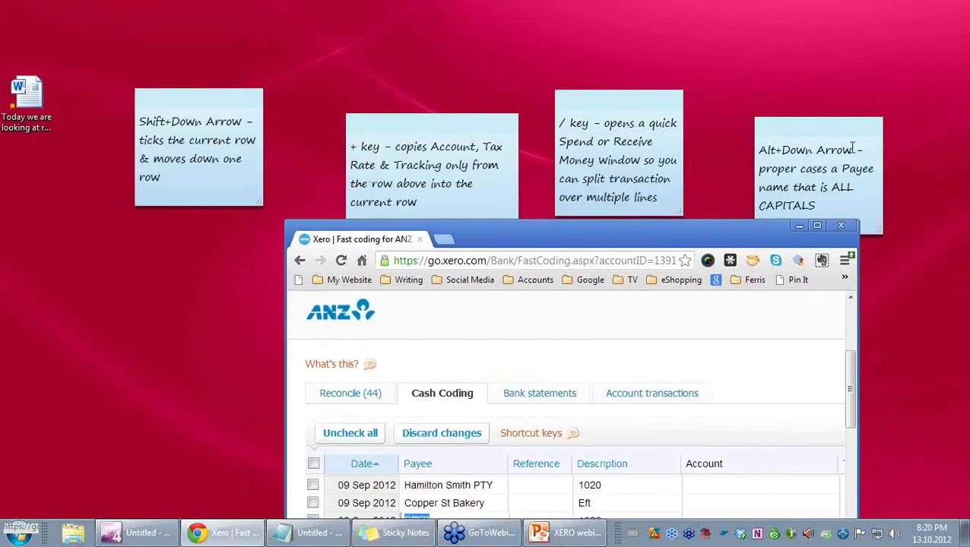
{"action": "left_click", "coordinate": [856, 77]}
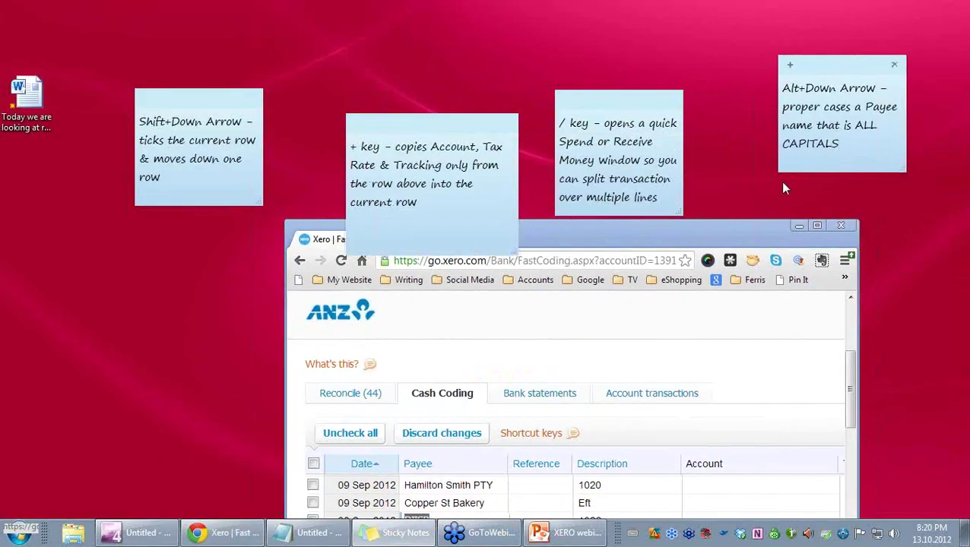
{"action": "left_click_drag", "start_coordinate": [733, 228], "coordinate": [606, 29]}
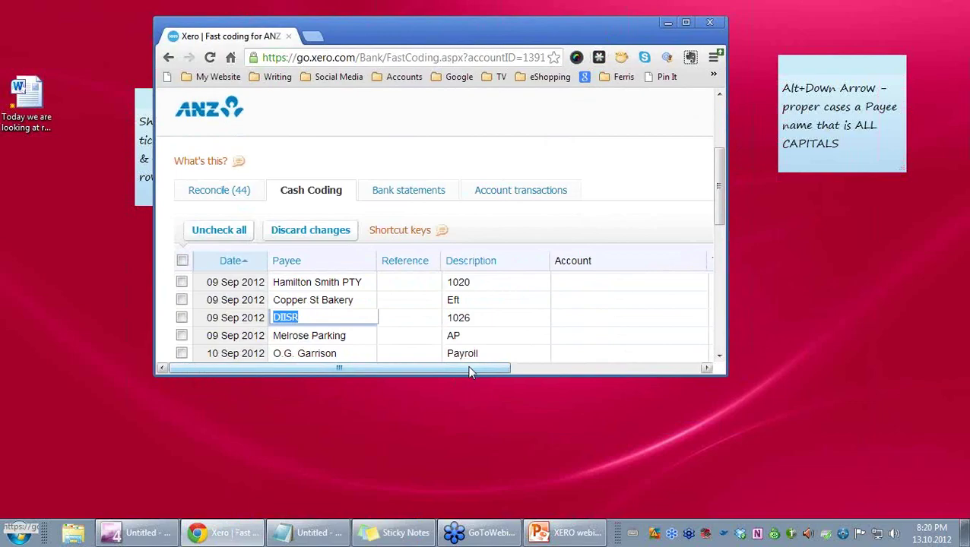
Convert the DIISR payee on the 09 Sep 2012 line to proper case
{"action": "key", "text": "alt+Down"}
{"action": "key", "text": "alt+f"}
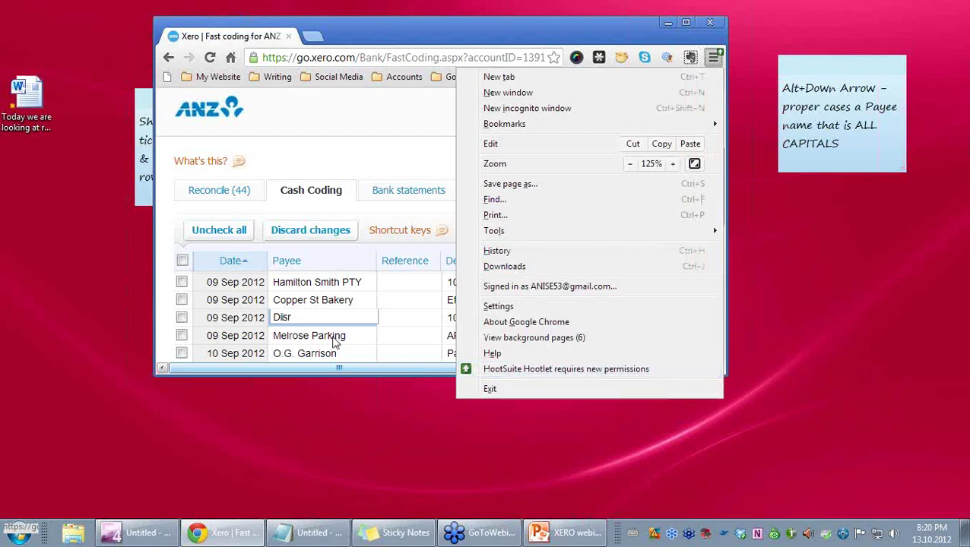
{"action": "left_click", "coordinate": [327, 312]}
{"action": "double_click", "coordinate": [315, 317]}
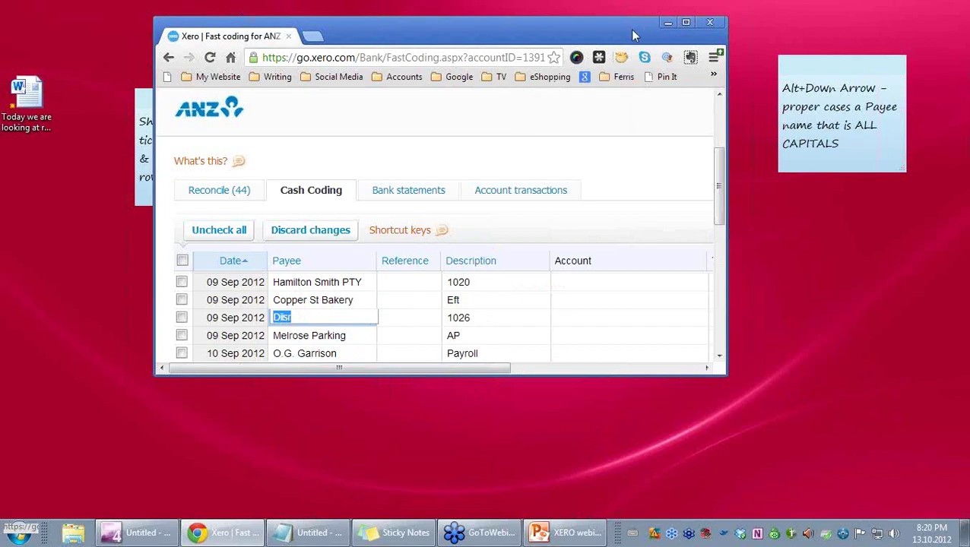
Bring up the sticky notes, line up the Alt+Down Arrow note beside the others, and return to the maximized browser window
{"action": "key", "text": "alt+Tab"}
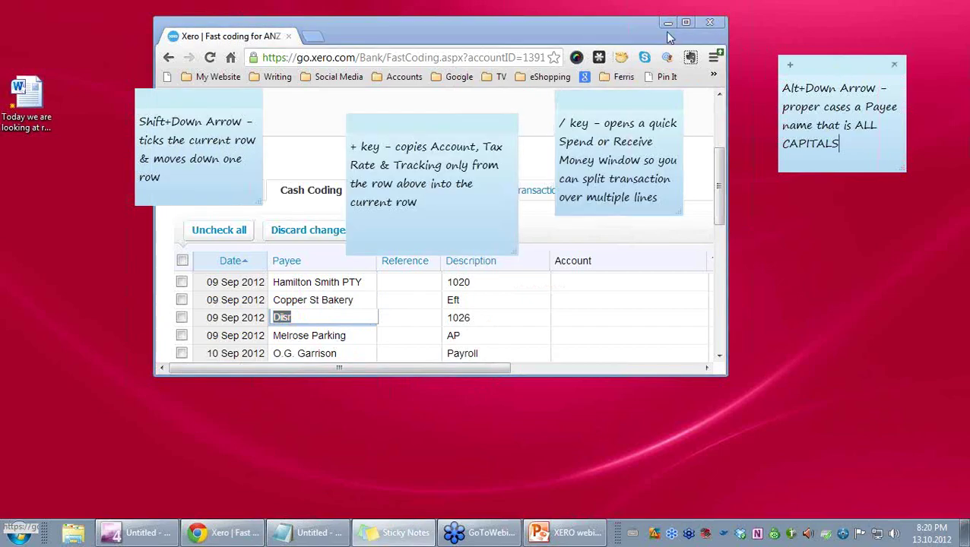
{"action": "left_click", "coordinate": [685, 22]}
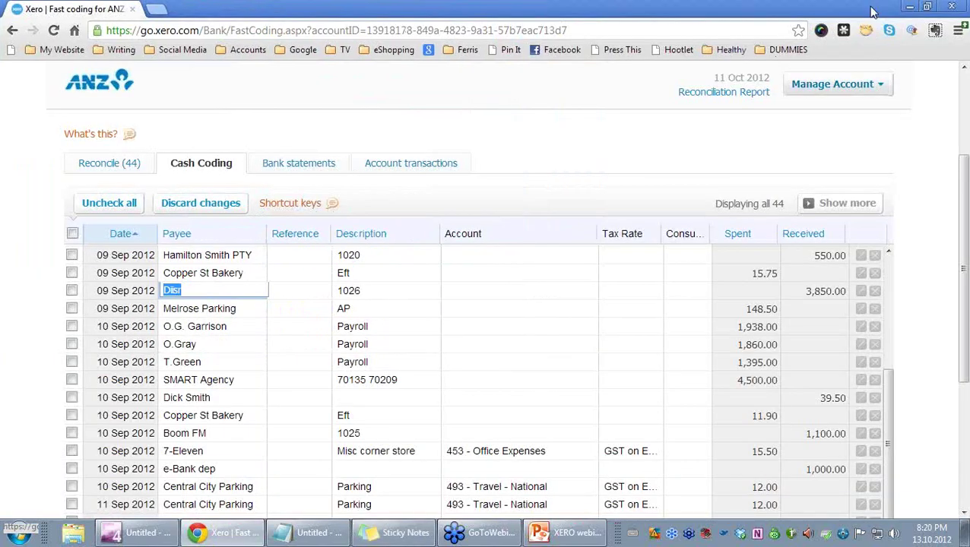
{"action": "left_click_drag", "start_coordinate": [873, 11], "coordinate": [684, 241]}
{"action": "left_click", "coordinate": [927, 63]}
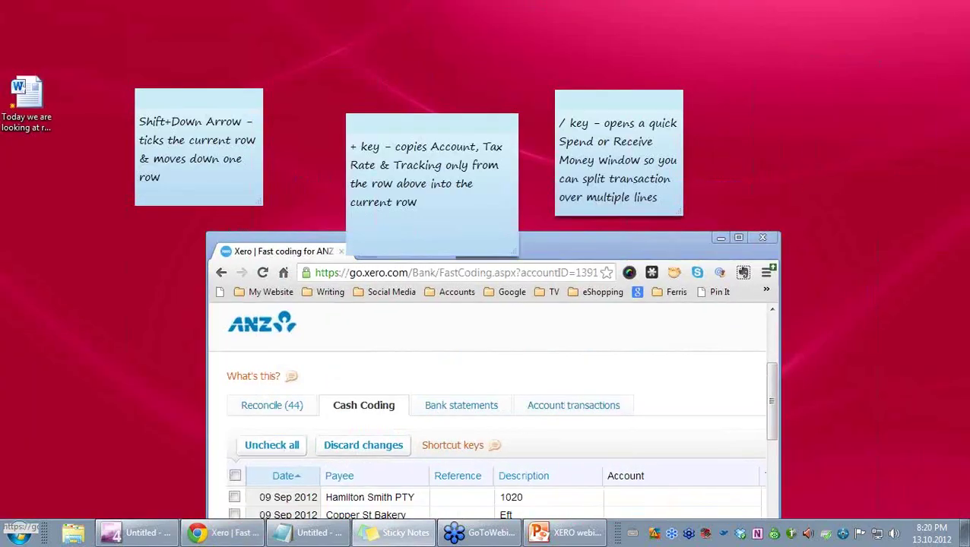
{"action": "left_click", "coordinate": [738, 237]}
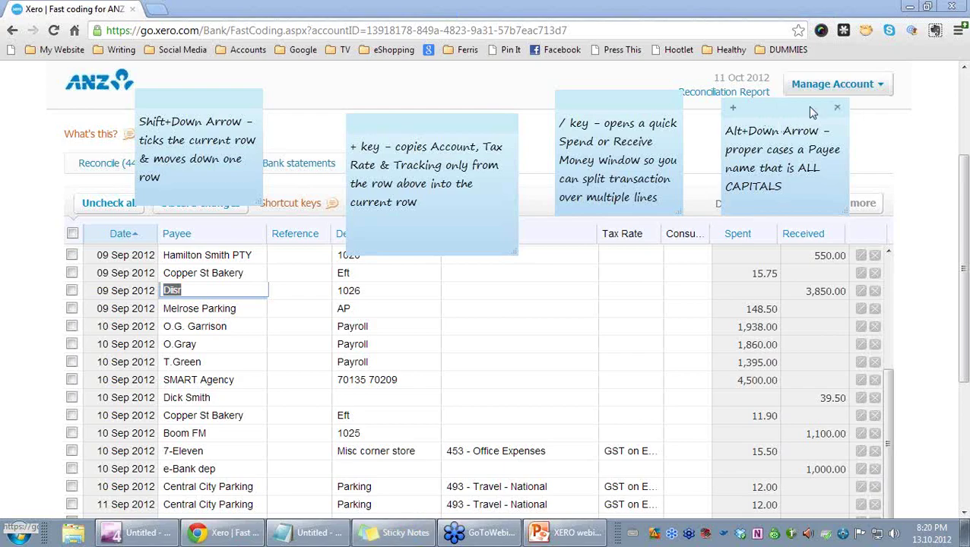
{"action": "left_click", "coordinate": [934, 132]}
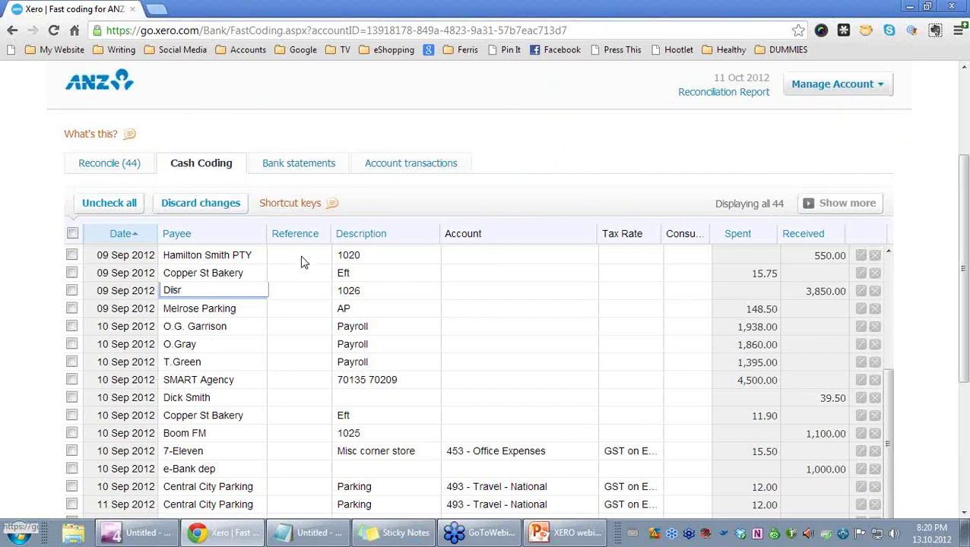
Tick and untick all statement lines together, and discard the unsaved cash coding changes
{"action": "left_click", "coordinate": [72, 234]}
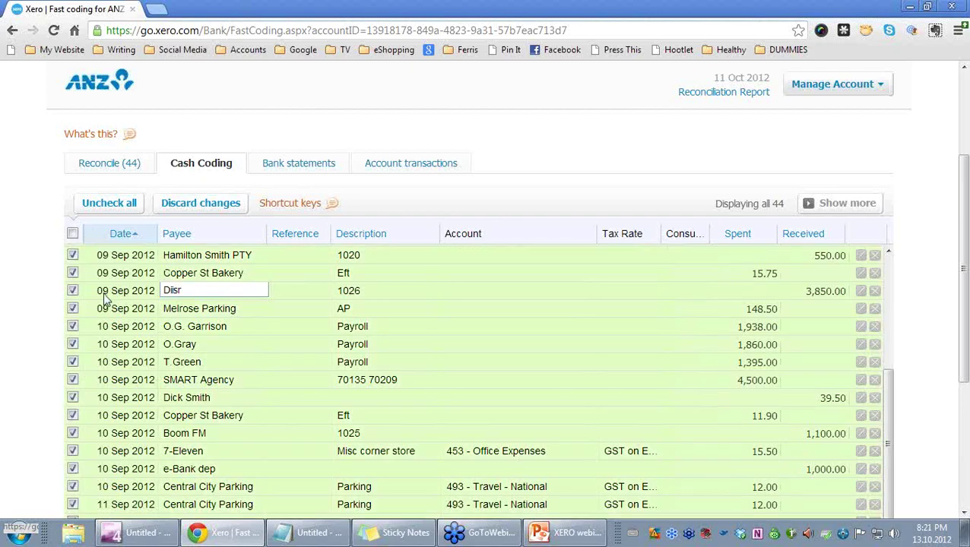
{"action": "left_click", "coordinate": [72, 234]}
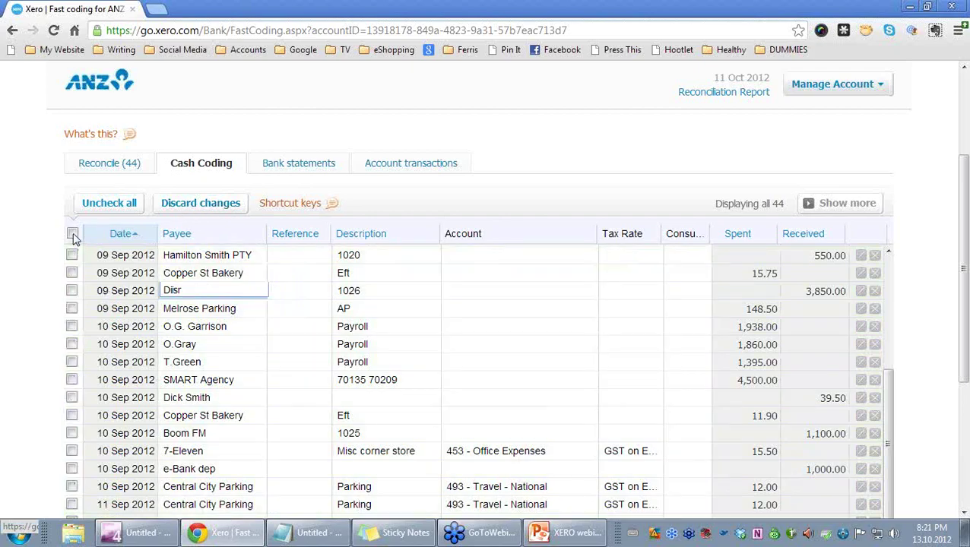
{"action": "left_click", "coordinate": [210, 204]}
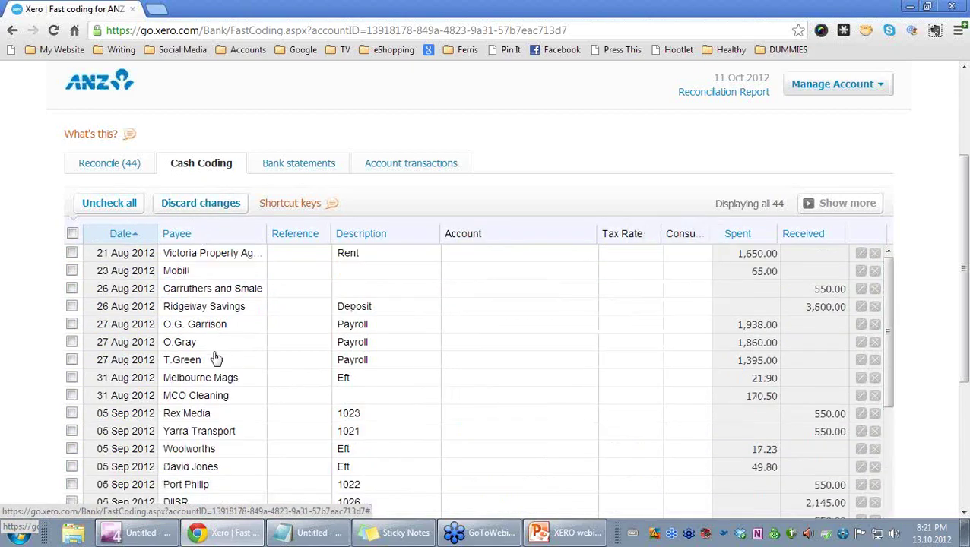
Circle the DIISR payees on the 05 Sep and 09 Sep 2012 lines with the highlighter and clear the marks
{"action": "scroll", "coordinate": [212, 357], "scroll_direction": "down", "scroll_amount": 2}
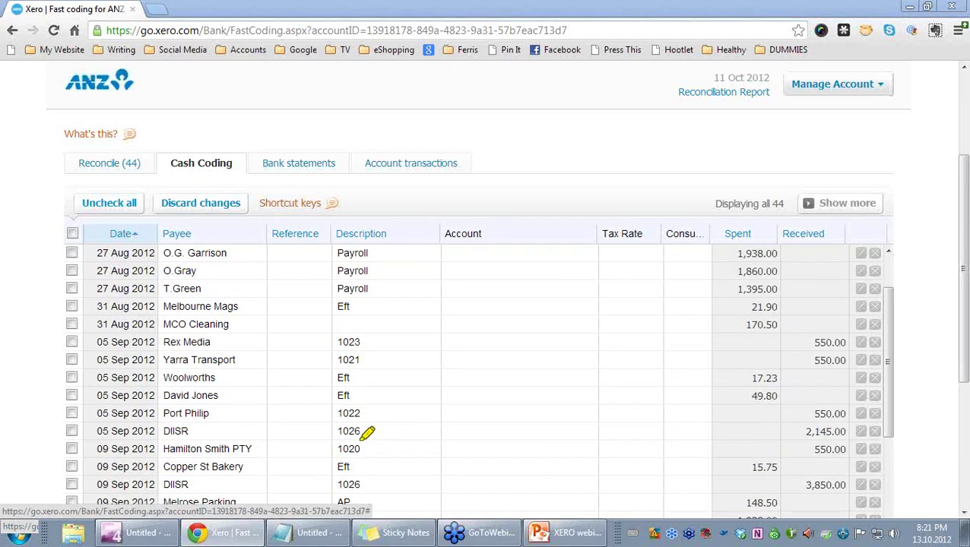
{"action": "mouse_move", "coordinate": [225, 461]}
{"action": "left_mouse_down"}
{"action": "mouse_move", "coordinate": [156, 462]}
{"action": "mouse_move", "coordinate": [209, 485]}
{"action": "mouse_move", "coordinate": [217, 449]}
{"action": "mouse_move", "coordinate": [175, 391]}
{"action": "mouse_move", "coordinate": [210, 422]}
{"action": "left_mouse_up"}
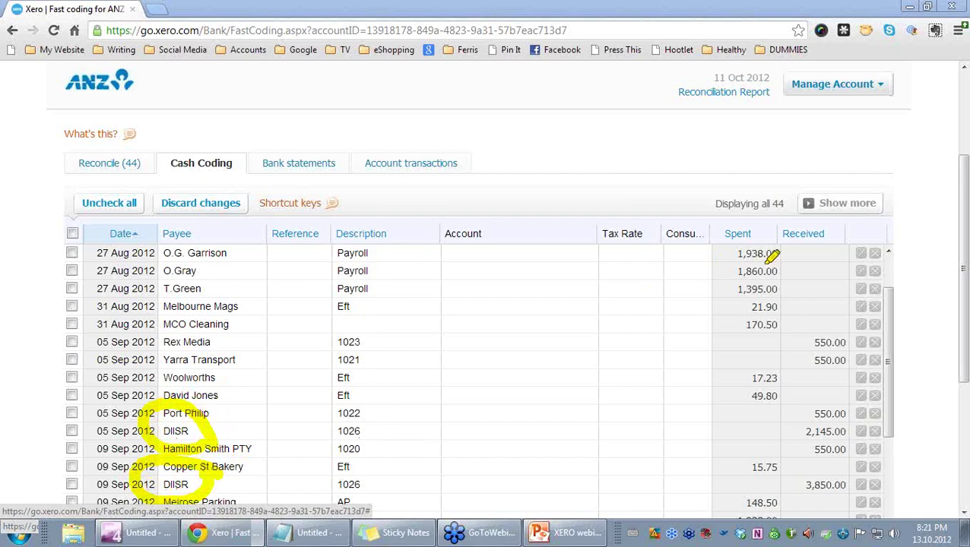
{"action": "key", "text": "Escape"}
Examine the statement lines and the Save & Reconcile All option beneath them
{"action": "left_click_drag", "start_coordinate": [964, 246], "coordinate": [966, 337]}
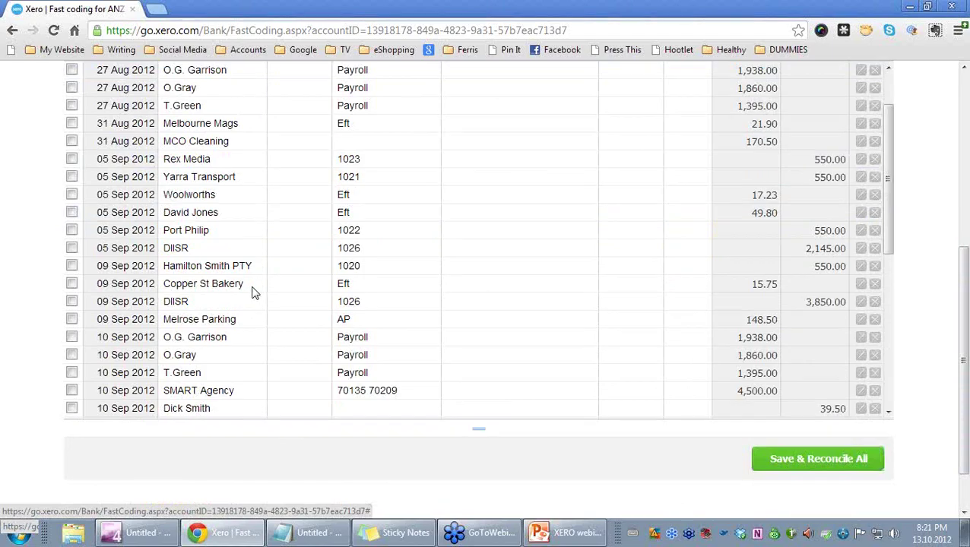
{"action": "scroll", "coordinate": [254, 293], "scroll_direction": "up", "scroll_amount": 4}
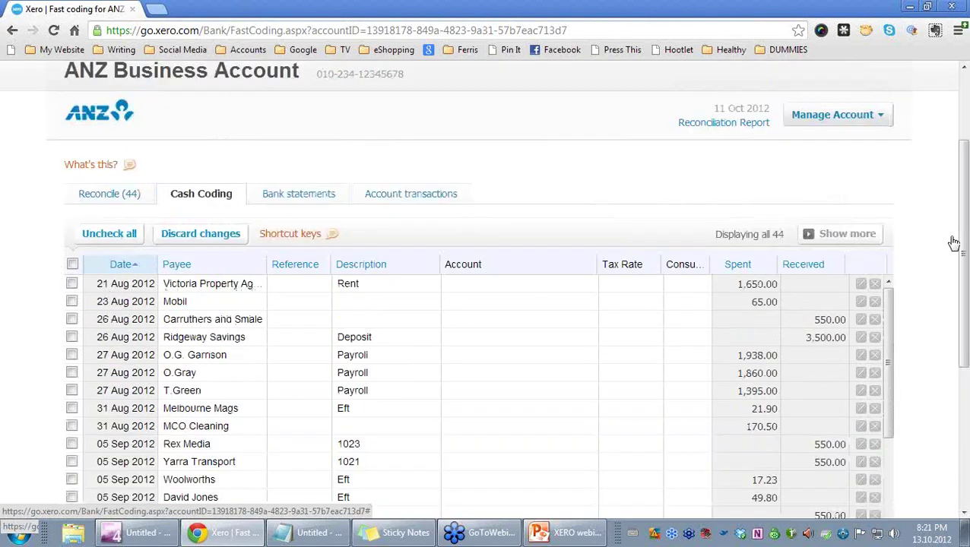
{"action": "left_click_drag", "start_coordinate": [956, 243], "coordinate": [957, 382]}
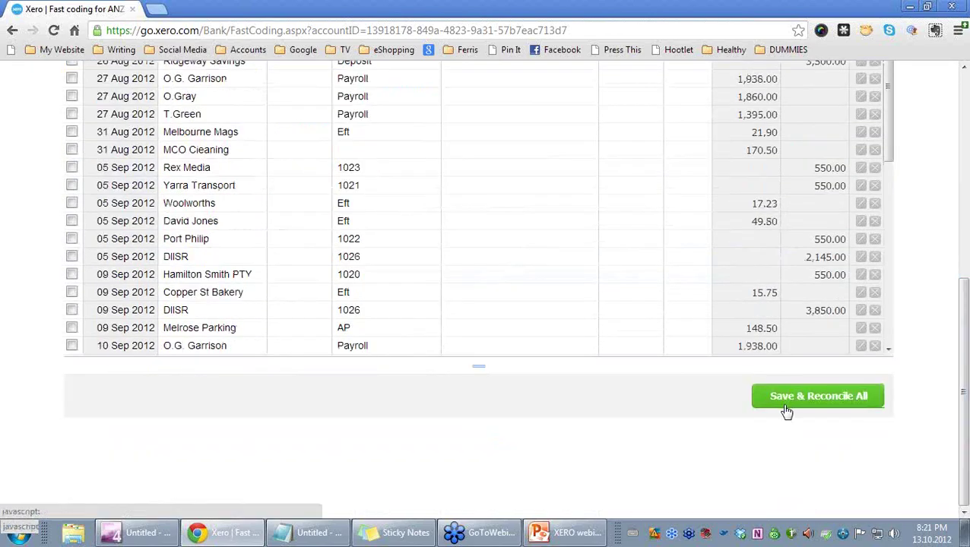
{"action": "scroll", "coordinate": [791, 410], "scroll_direction": "up", "scroll_amount": 5}
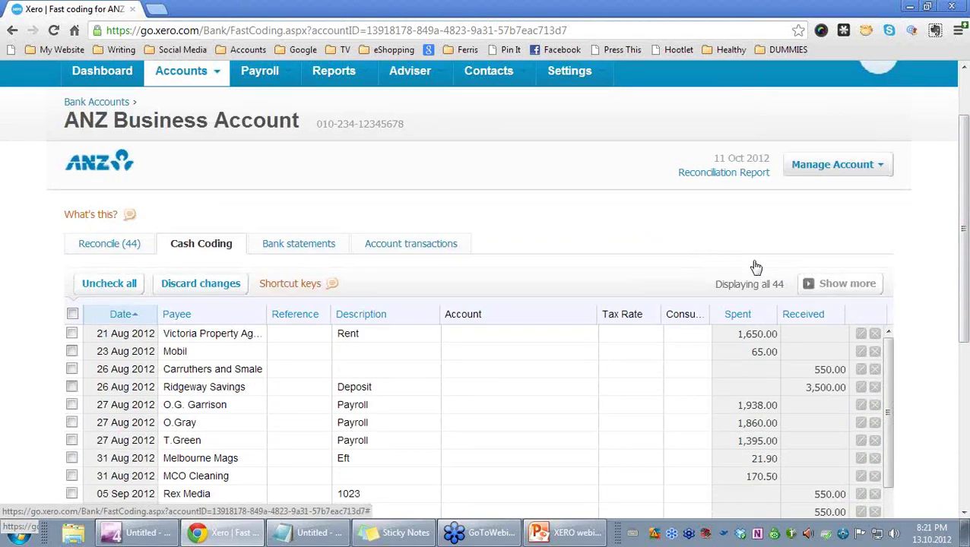
Enlarge the height of the statement lines list and view the comment on the 15 Sep 2012 7-Eleven line
{"action": "scroll", "coordinate": [834, 287], "scroll_direction": "down", "scroll_amount": 8}
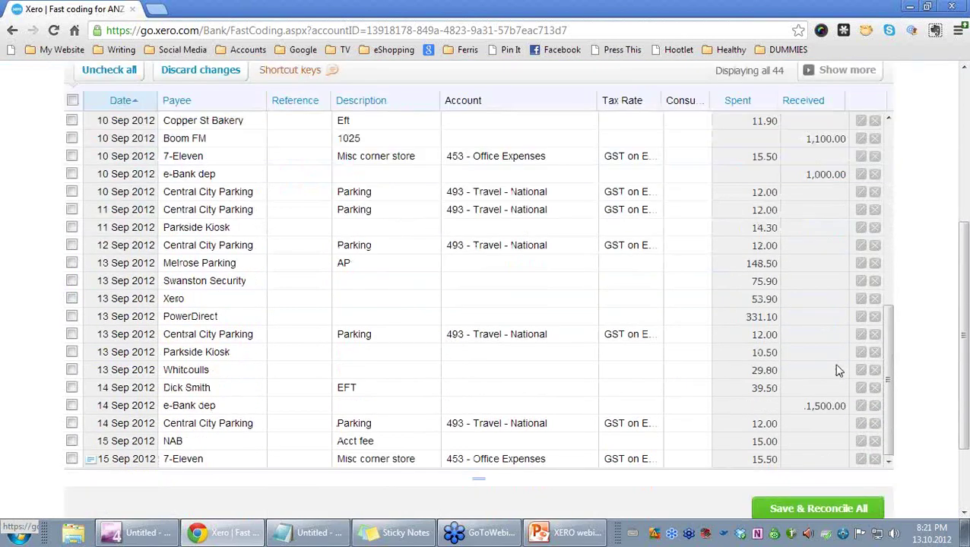
{"action": "scroll", "coordinate": [838, 371], "scroll_direction": "up", "scroll_amount": 3}
{"action": "scroll", "coordinate": [570, 388], "scroll_direction": "down", "scroll_amount": 5}
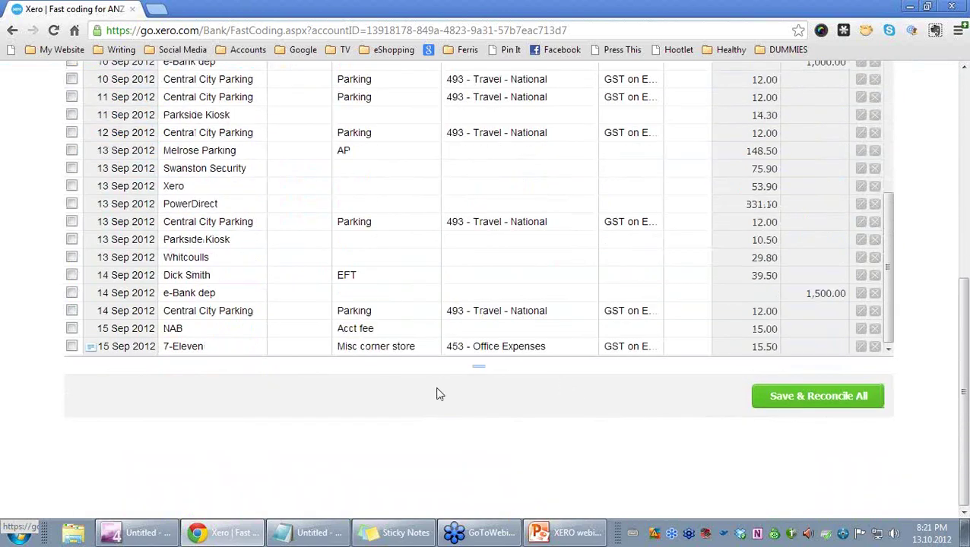
{"action": "left_click_drag", "start_coordinate": [478, 366], "coordinate": [479, 444]}
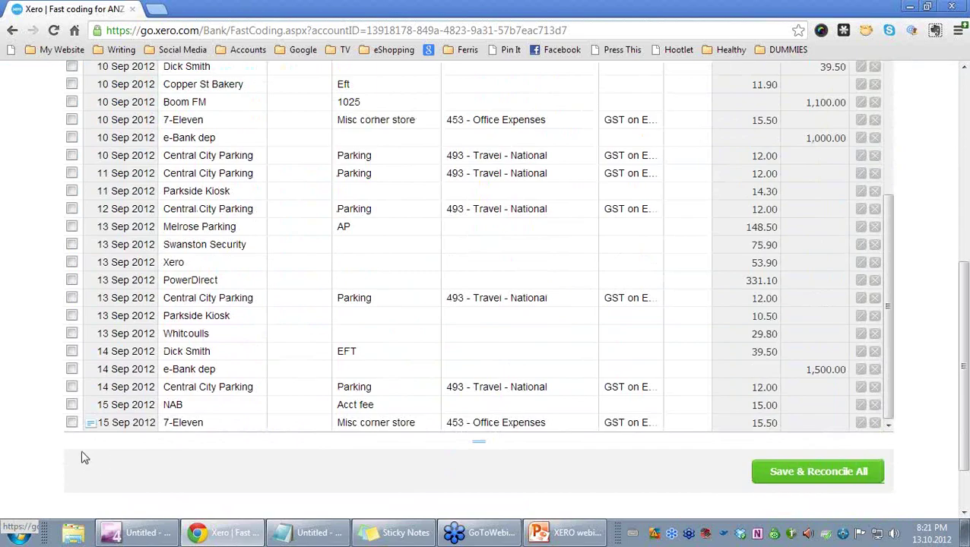
{"action": "mouse_move", "coordinate": [95, 432]}
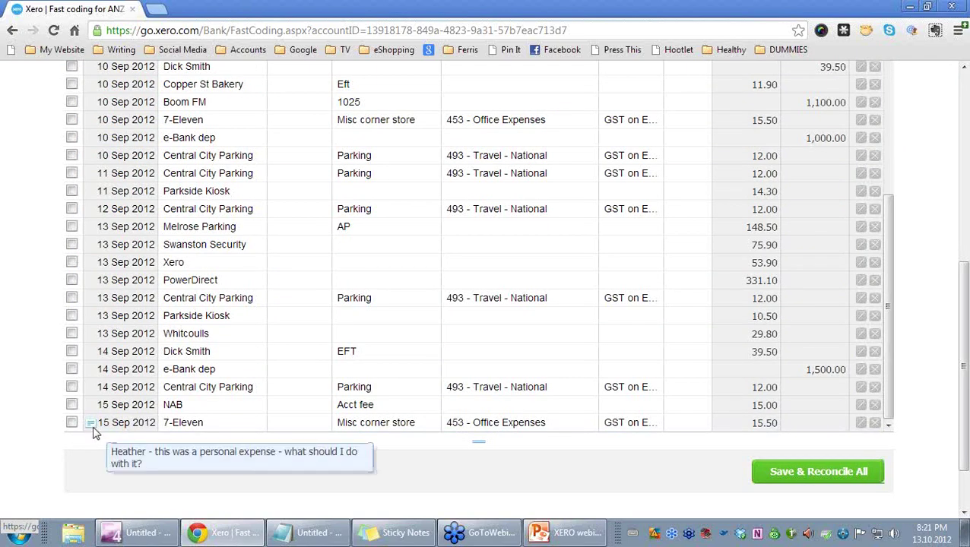